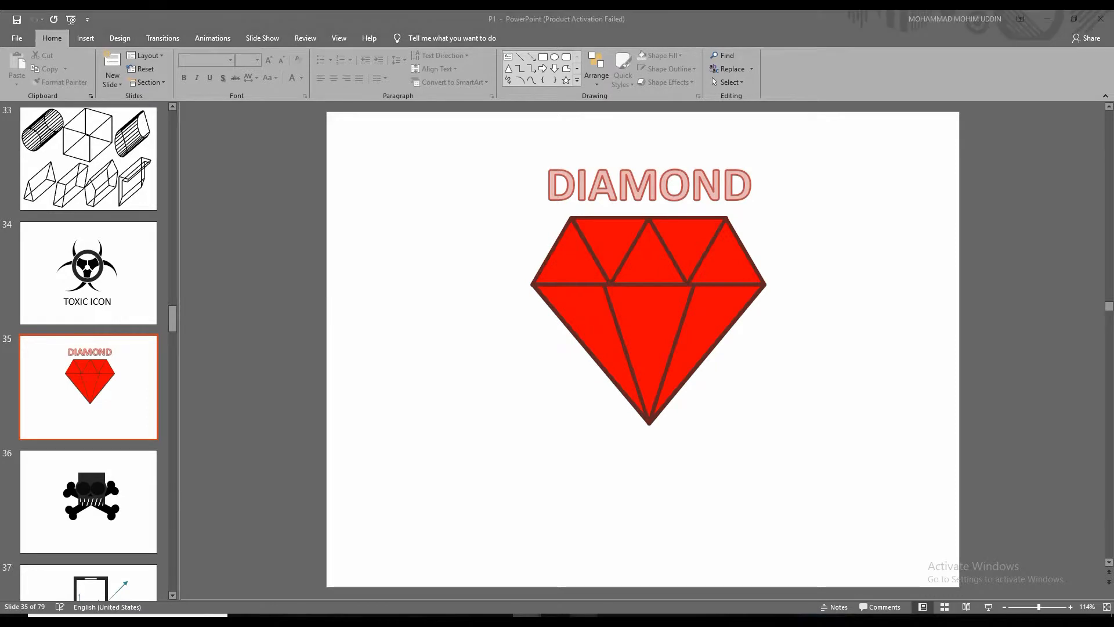
Read through the introductory lines of the Word document about making a diamond icon.
drag(462, 203, 654, 200)
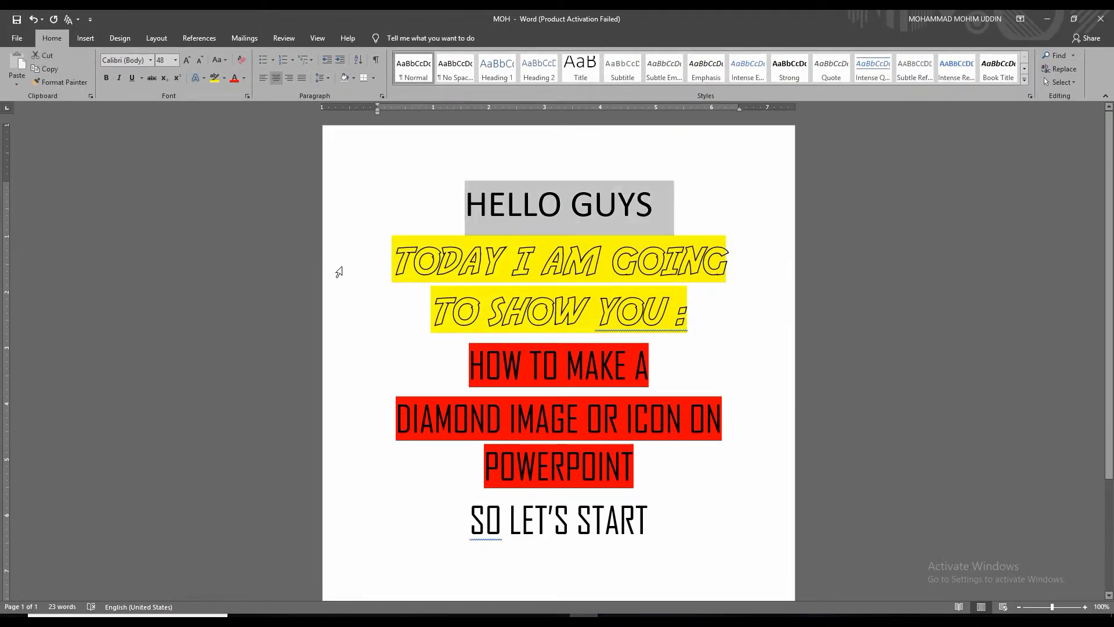
click(385, 264)
click(490, 314)
click(398, 365)
drag(355, 423, 730, 420)
drag(480, 463, 664, 463)
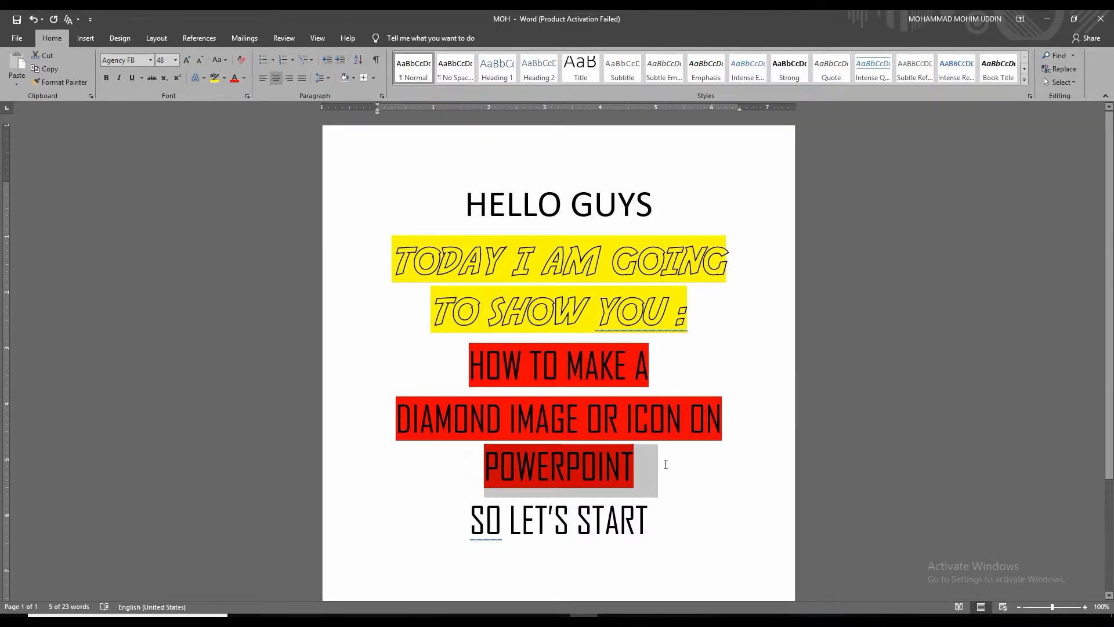
drag(462, 523, 741, 552)
Switch to the blank PowerPoint presentation and draw an isosceles triangle about 1.06" high and 1.01" wide in the slide's upper middle.
click(528, 617)
click(473, 582)
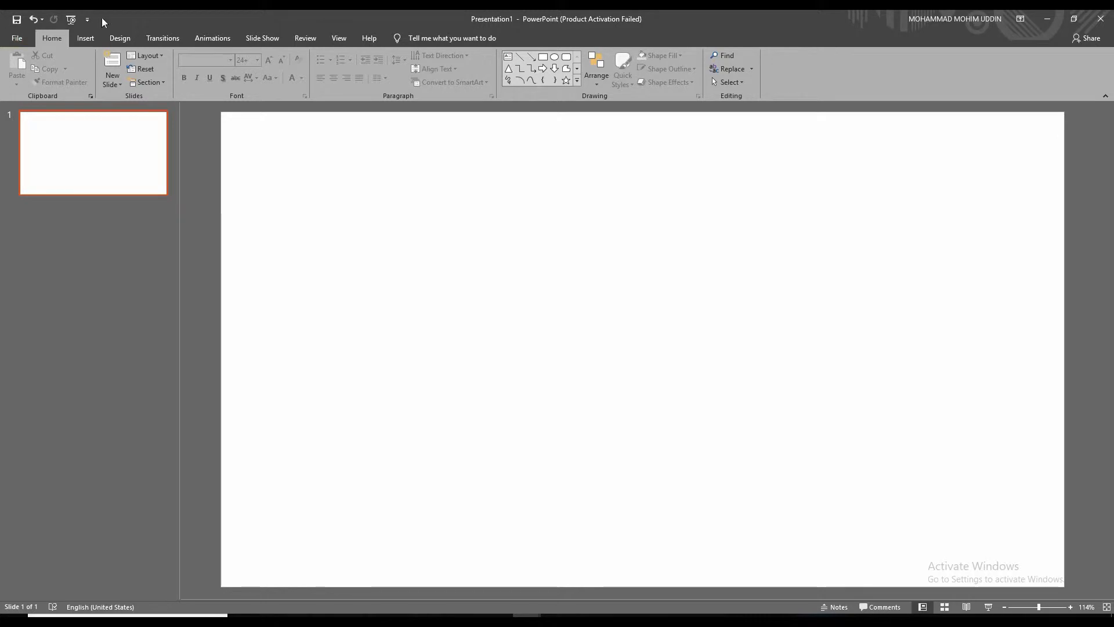
click(94, 41)
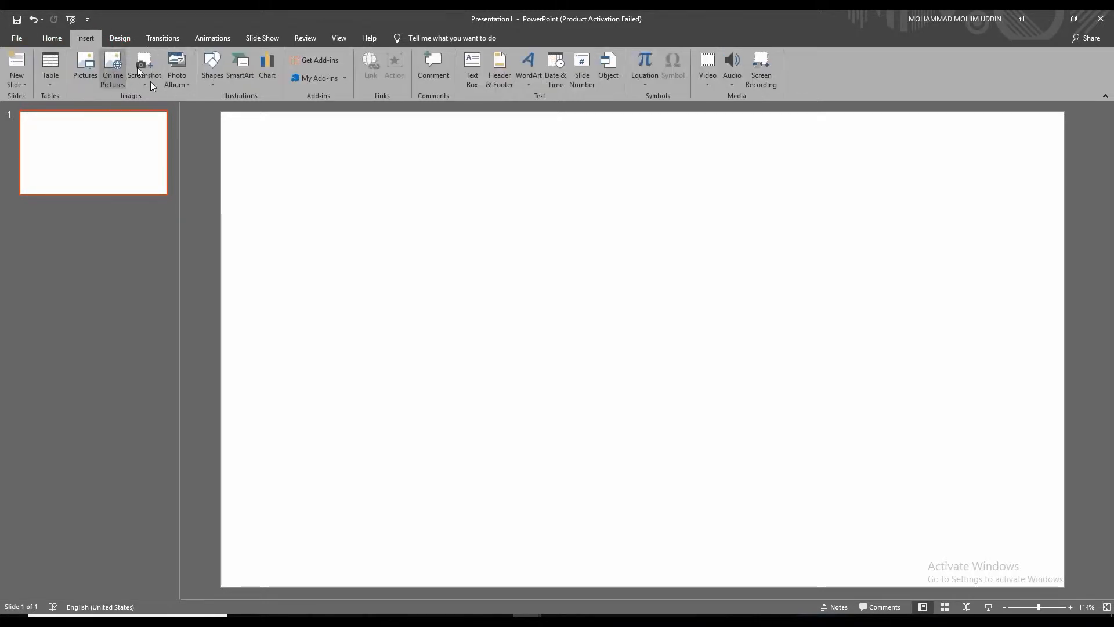
click(212, 86)
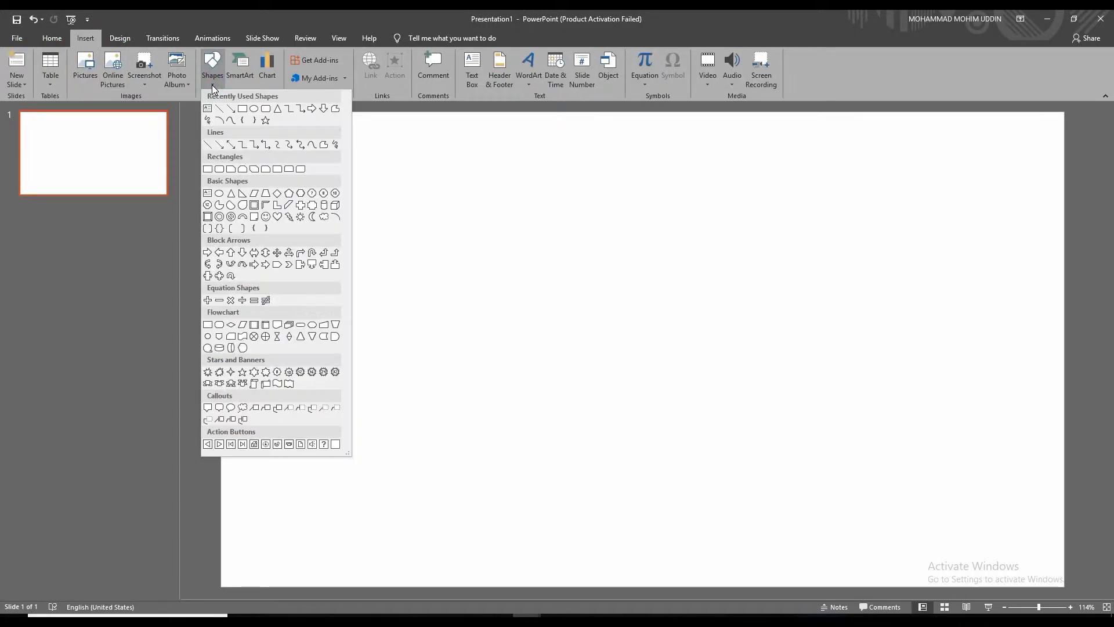
click(231, 193)
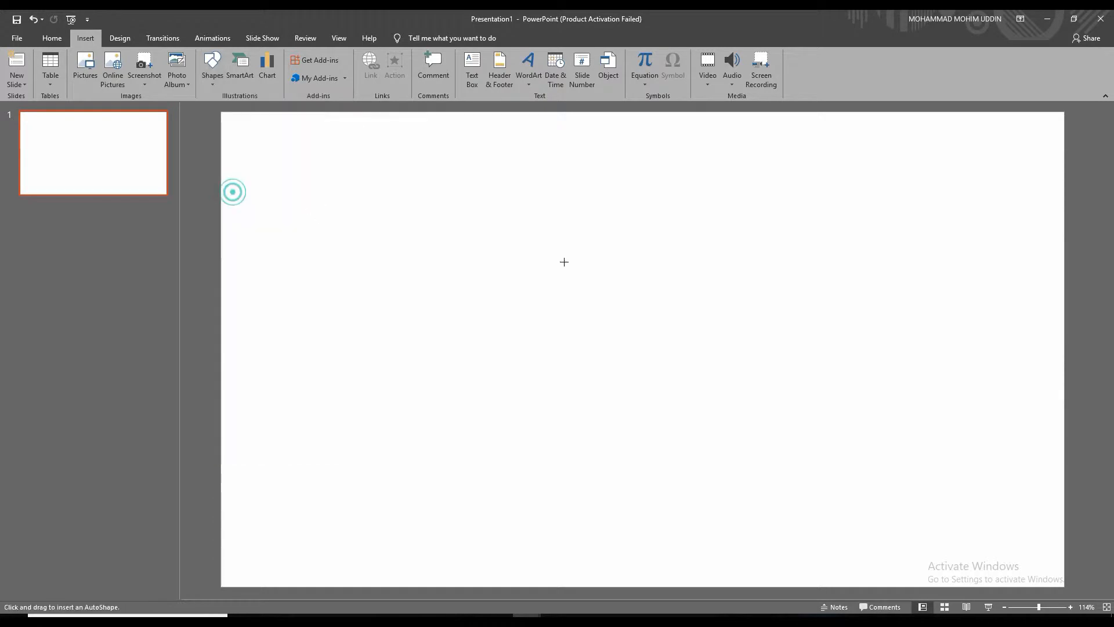
mouse_move(503, 196)
mouse_down()
mouse_move(586, 258)
mouse_move(570, 266)
mouse_move(540, 238)
mouse_up()
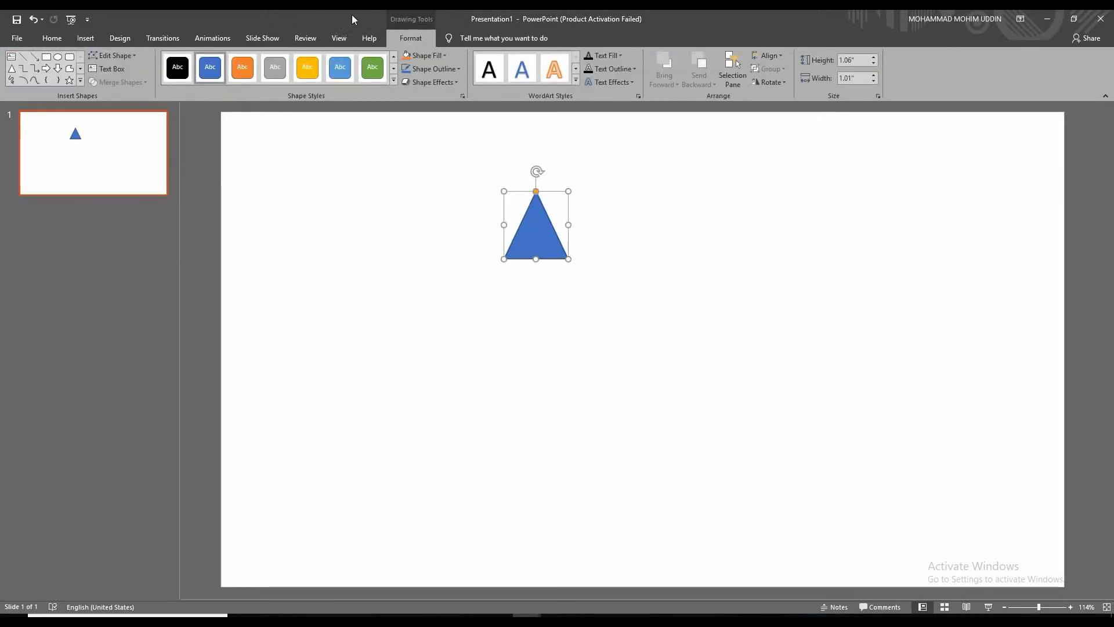
Give the triangle a black outline and a standard red fill.
click(438, 69)
click(438, 70)
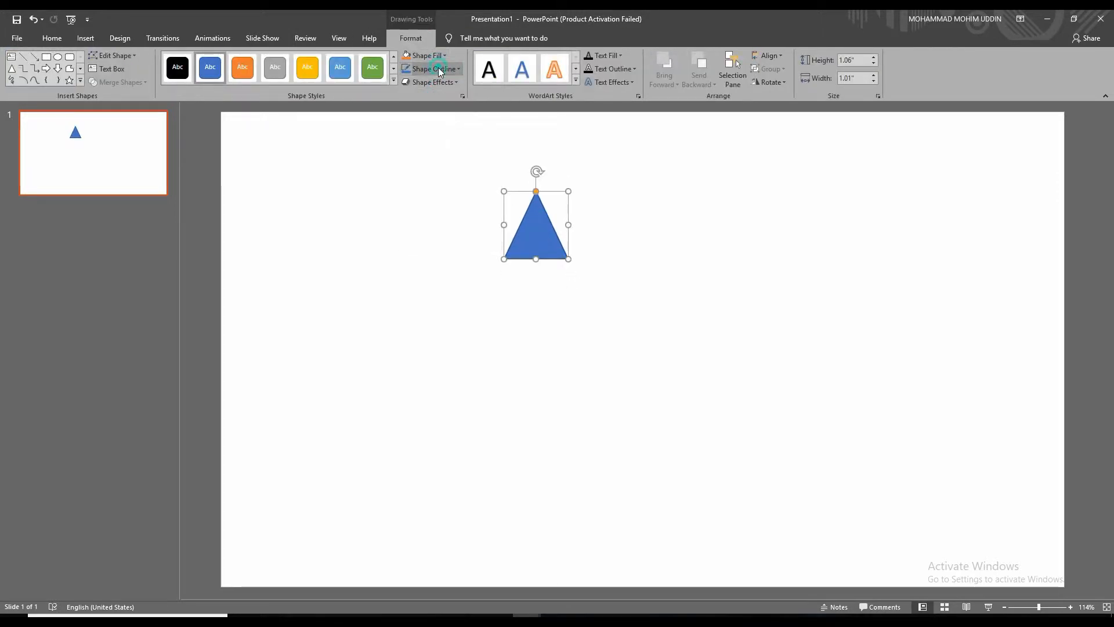
click(438, 69)
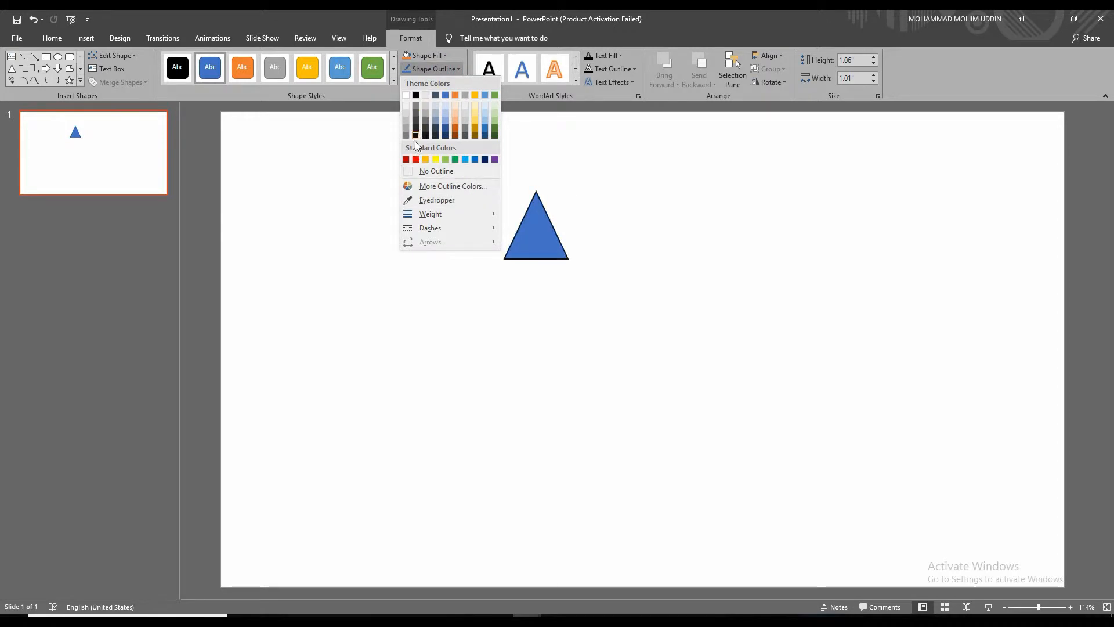
click(416, 95)
click(437, 55)
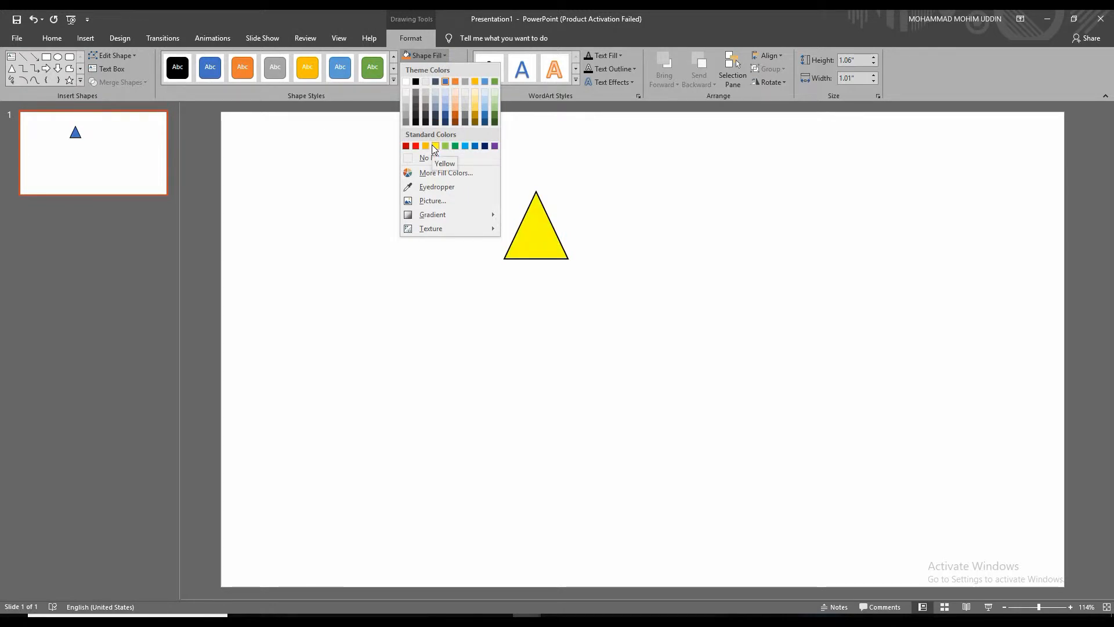
click(416, 146)
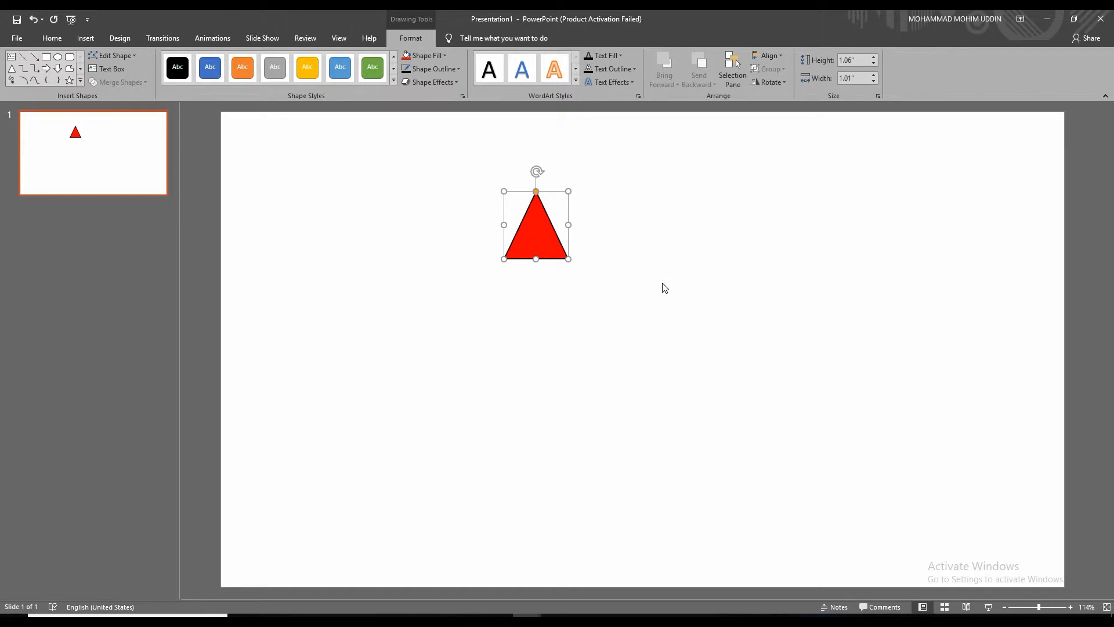
Build the diamond's crown from copies of the red triangle, three upright side by side and two inverted filling the gaps.
key(ctrl+d)
drag(581, 256, 586, 241)
key(ctrl+d)
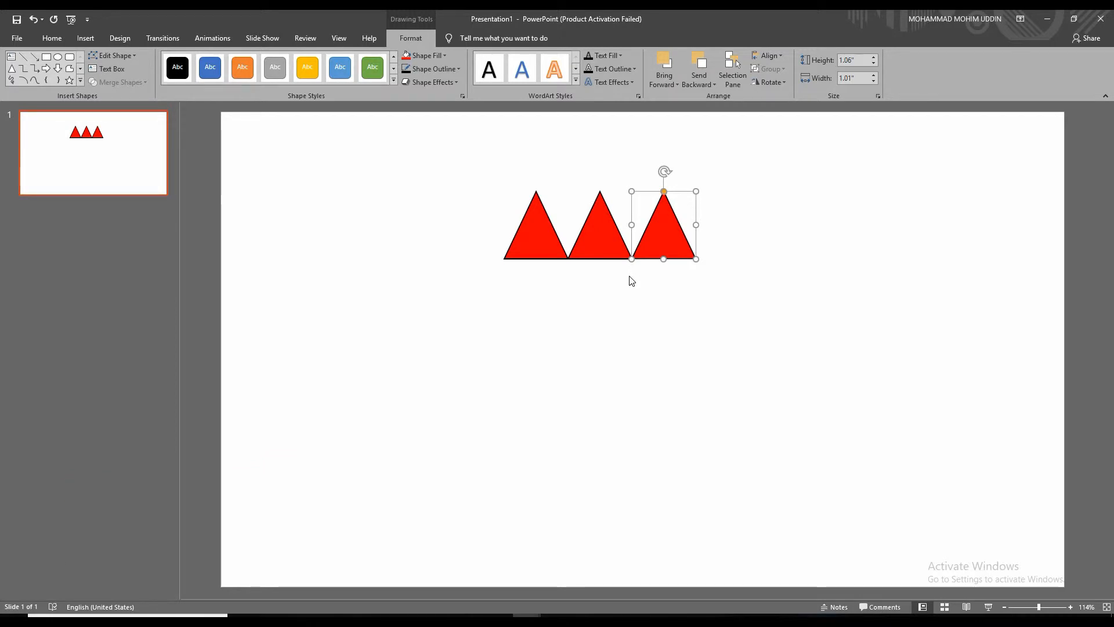
key(ctrl+d)
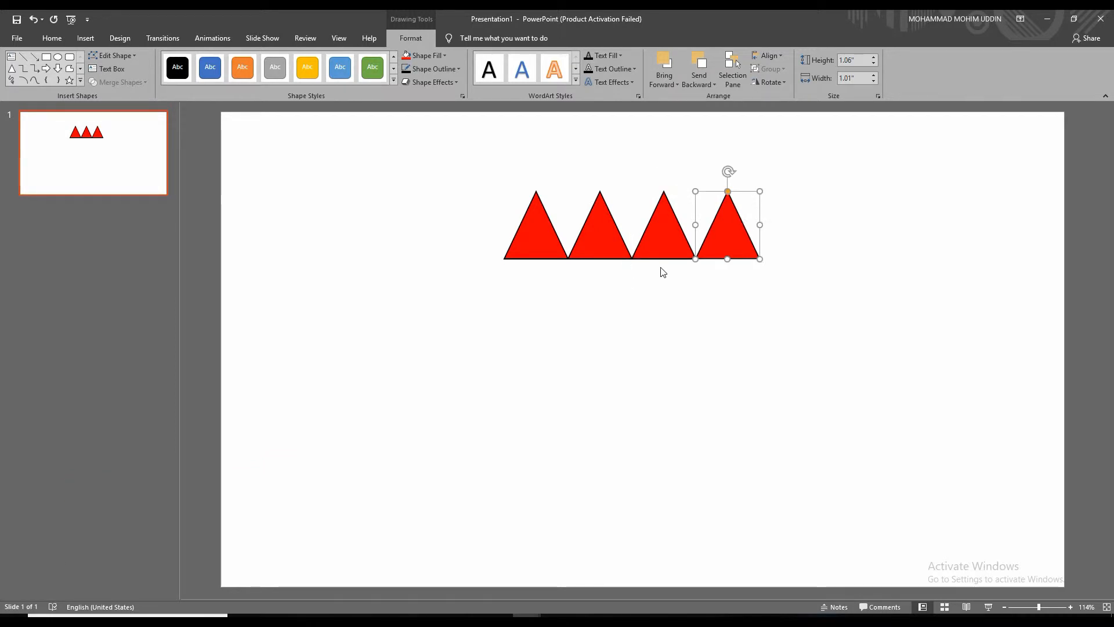
drag(725, 170, 726, 283)
drag(726, 220, 564, 212)
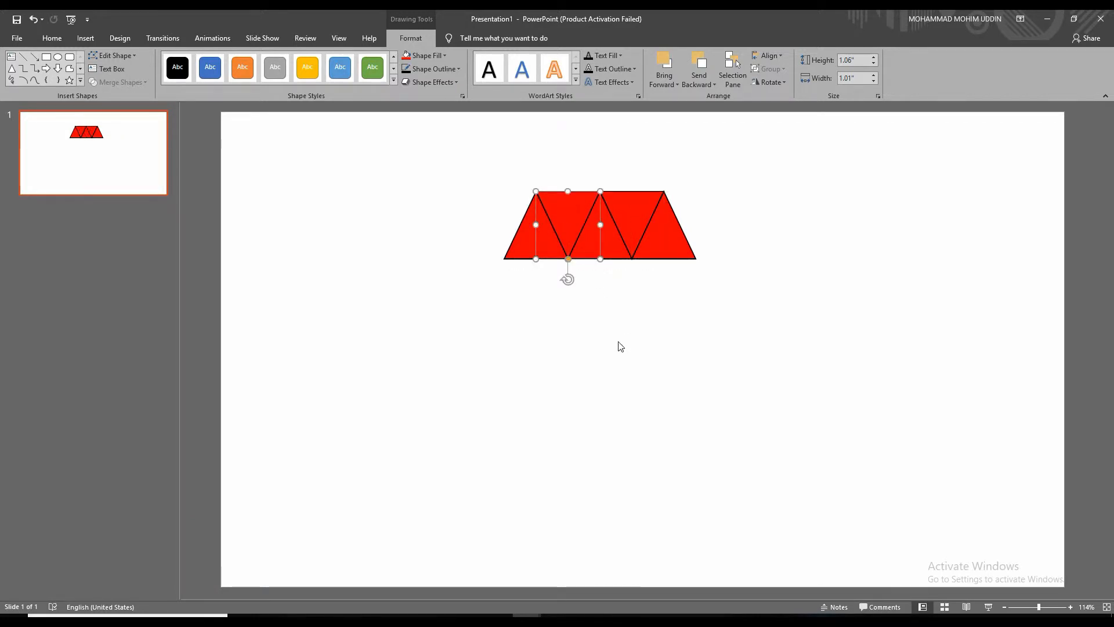
Duplicate an inverted triangle and enlarge it to about 2.21" high and 3.03" wide directly beneath the crown as the diamond's lower body.
key(ctrl+y)
drag(490, 225, 554, 394)
click(607, 400)
double_click(574, 390)
drag(600, 391, 658, 399)
drag(538, 393, 514, 393)
drag(586, 359, 586, 290)
drag(520, 315, 504, 314)
drag(663, 314, 696, 316)
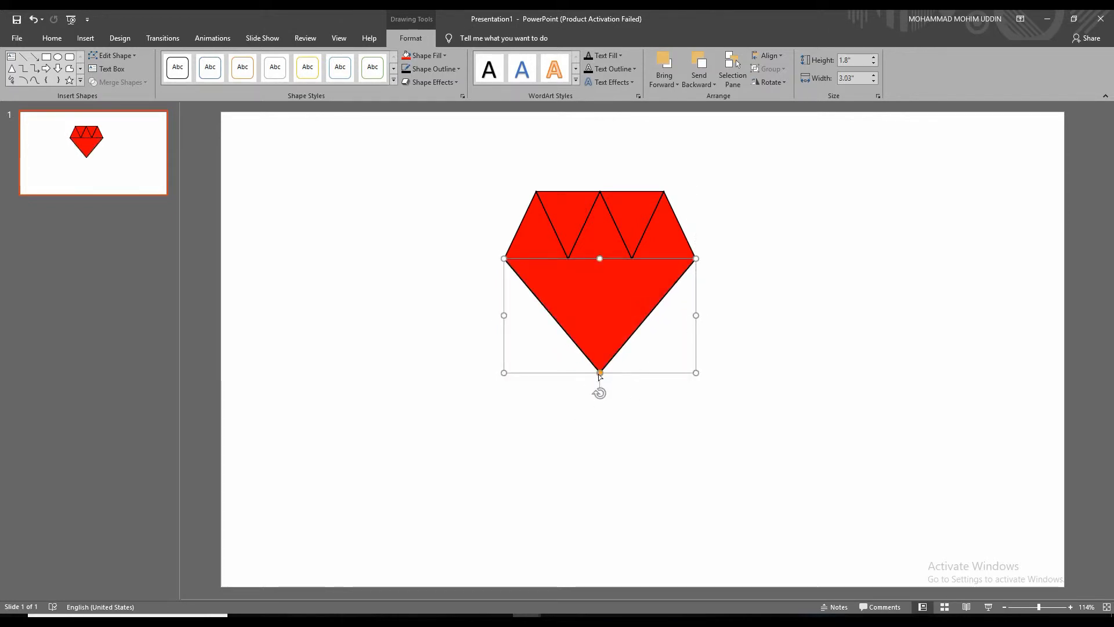
drag(695, 375, 695, 399)
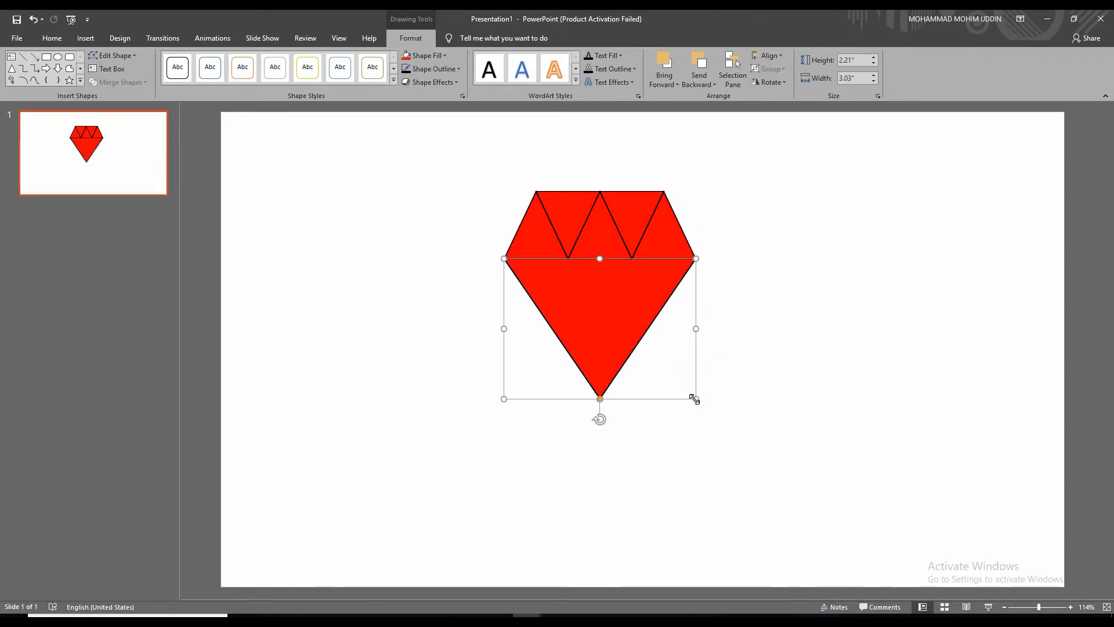
click(797, 372)
Duplicate the large lower triangle, narrow the copy to about 1.36" wide, and align it centrally inside the original with matching tips.
click(613, 291)
key(ctrl+d)
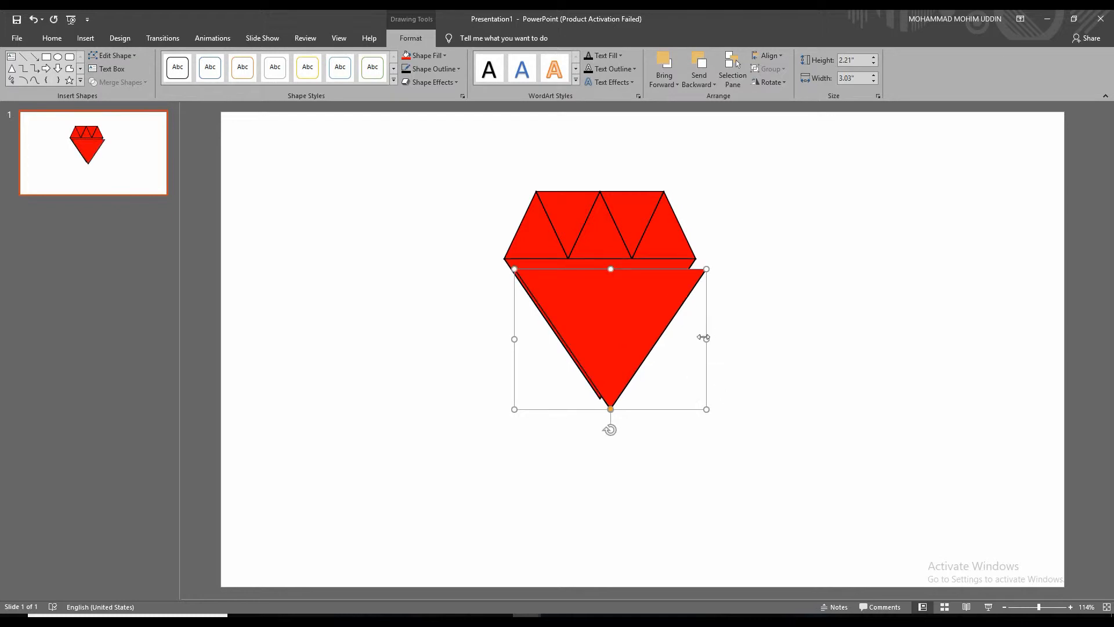
drag(704, 338, 643, 338)
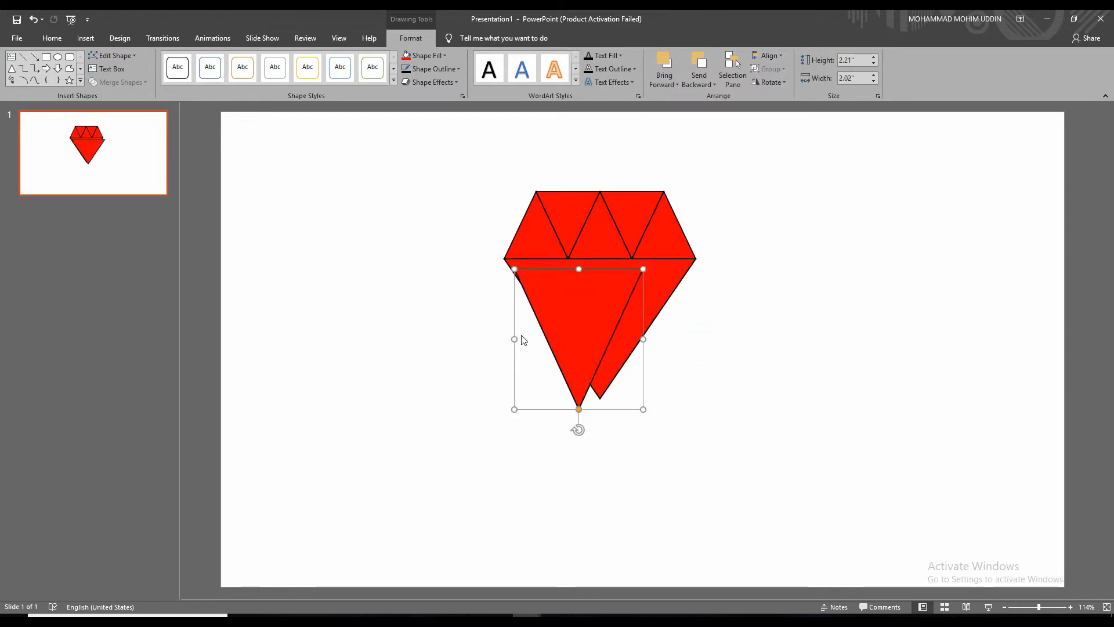
drag(516, 339, 541, 338)
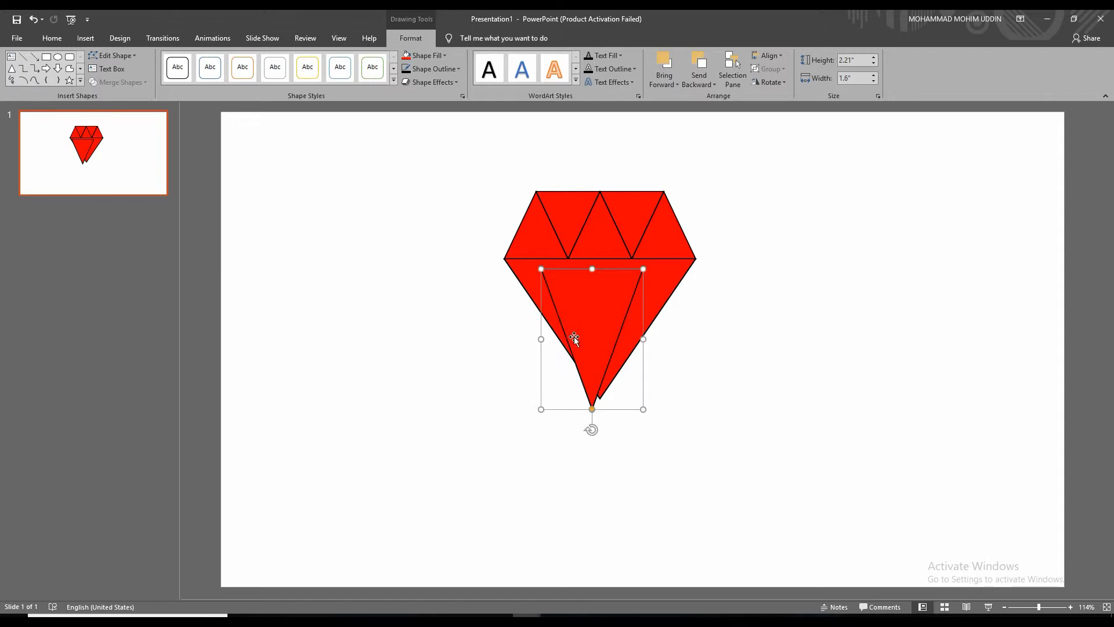
drag(539, 410, 556, 395)
drag(608, 323, 608, 323)
drag(598, 265, 597, 259)
click(779, 396)
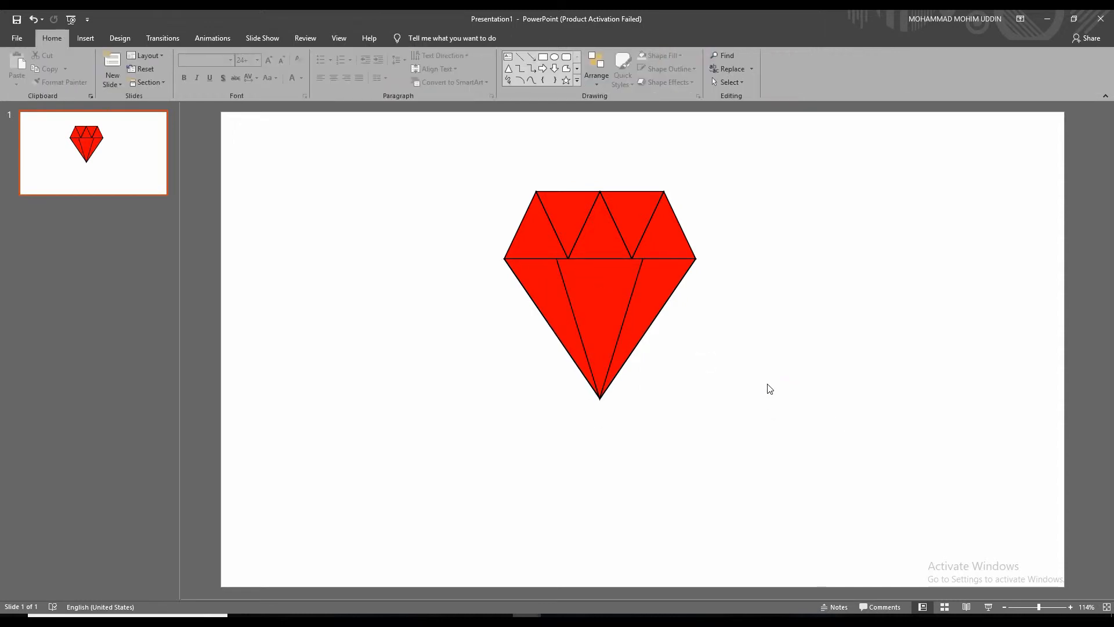
click(598, 301)
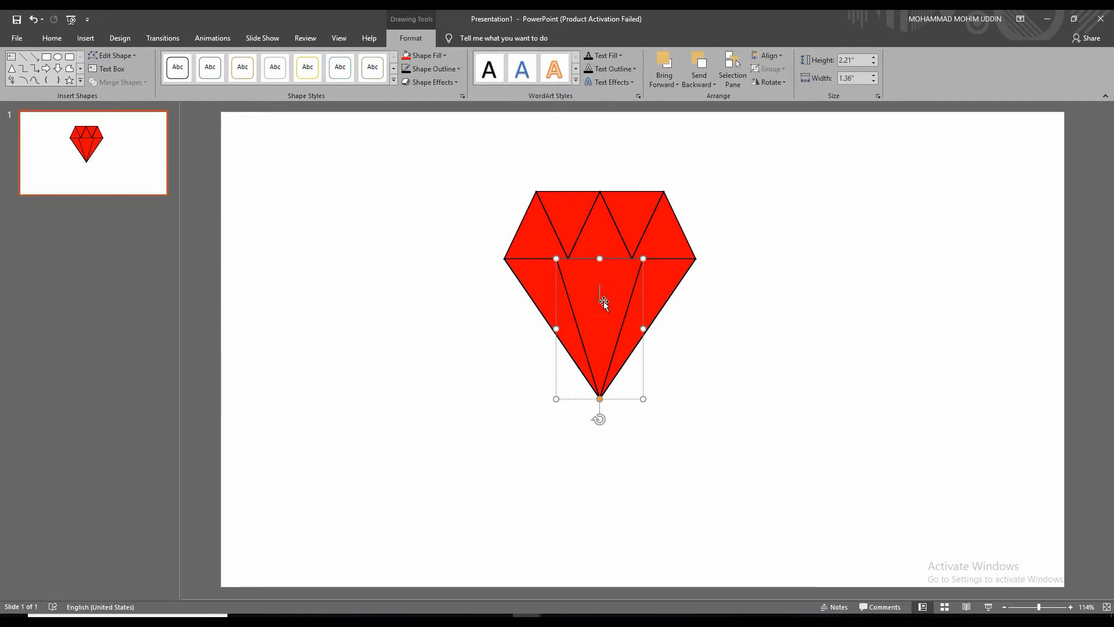
drag(593, 300, 594, 302)
click(734, 266)
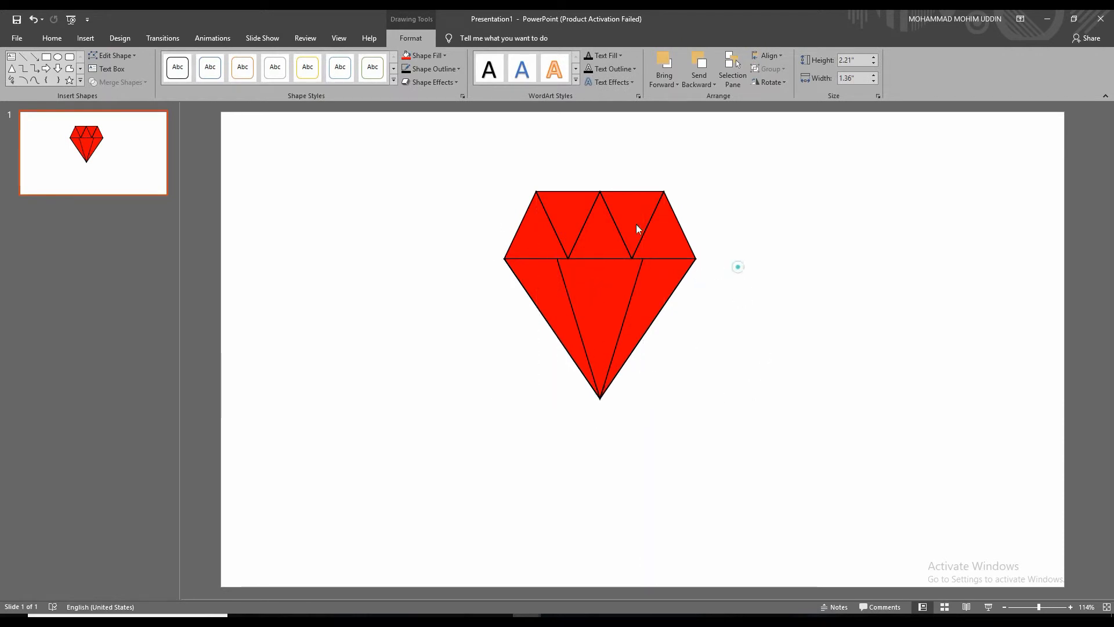
Group all the diamond's shapes and set the outline's cap type and join type to Round.
drag(435, 122, 816, 465)
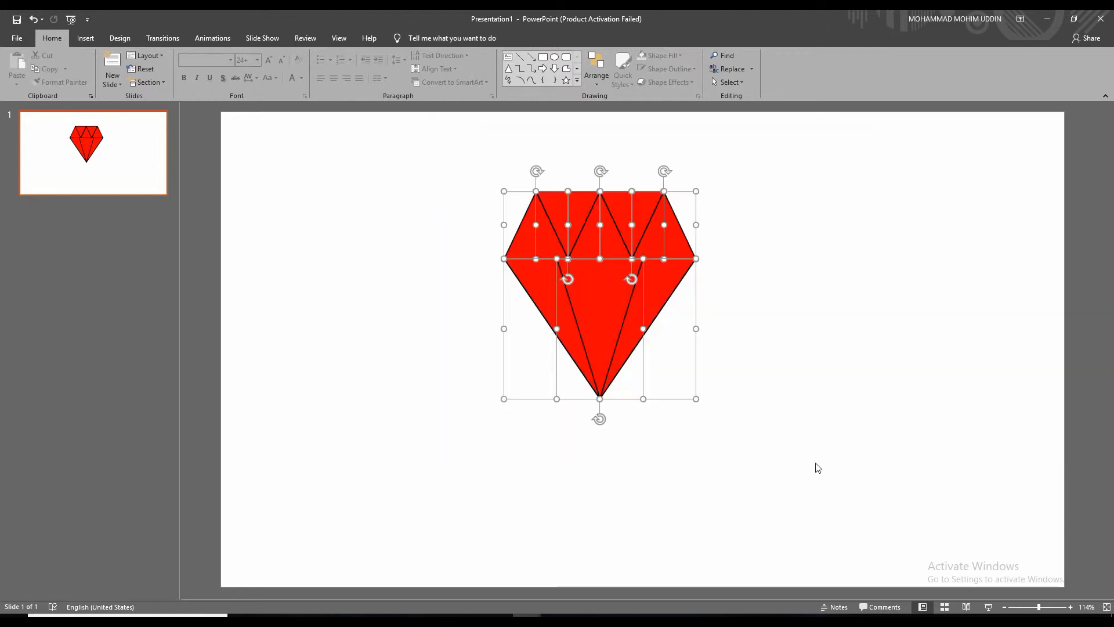
key(ctrl+g)
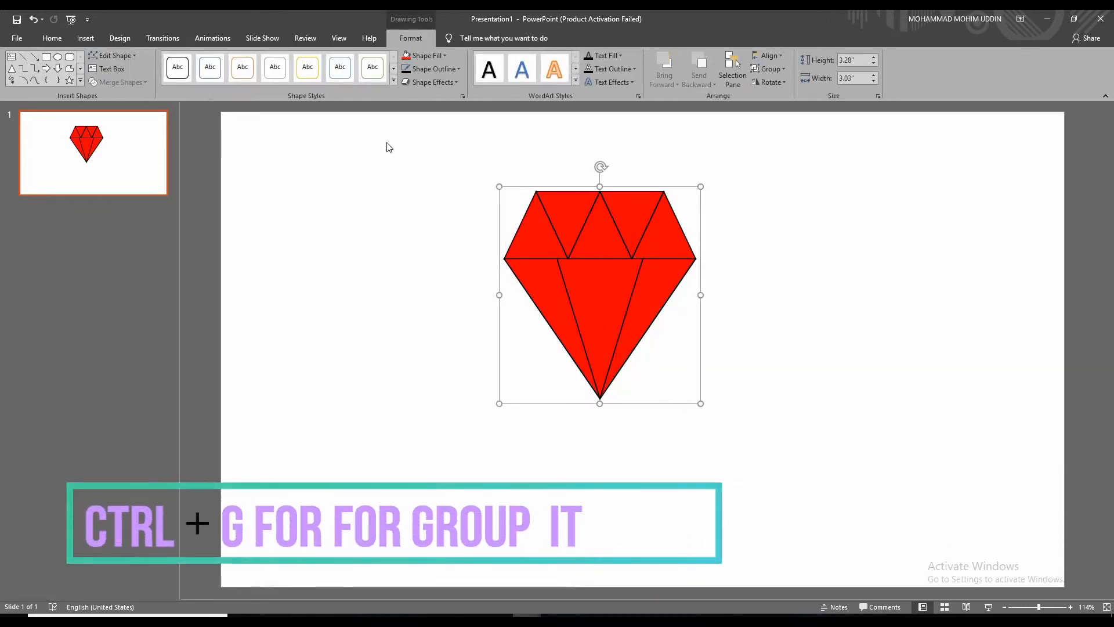
click(463, 96)
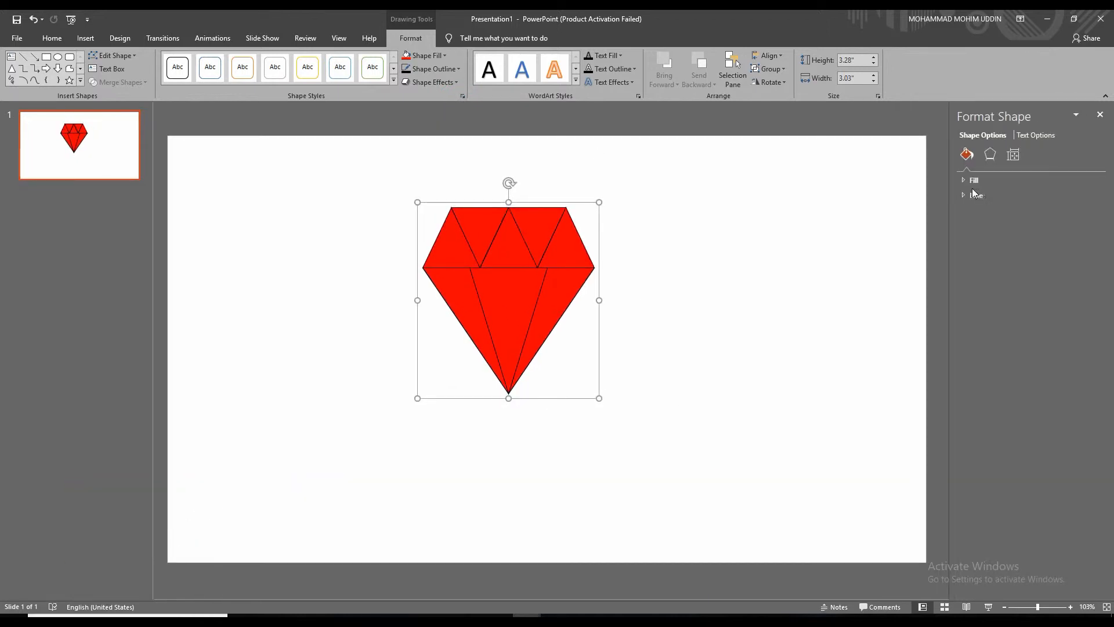
click(964, 195)
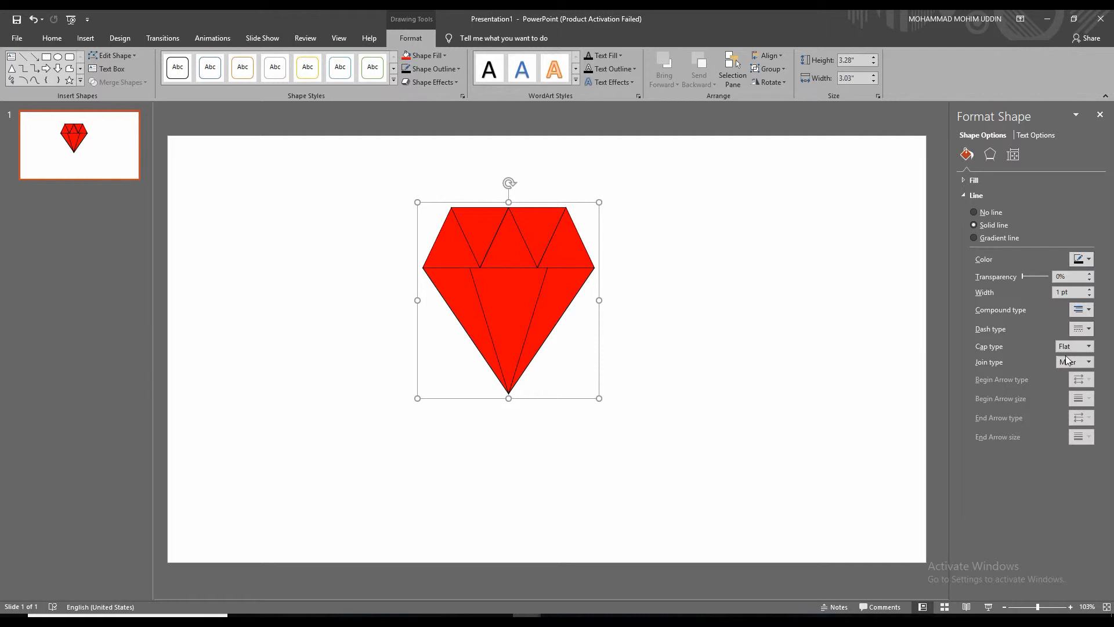
click(1085, 347)
click(1078, 367)
click(1083, 362)
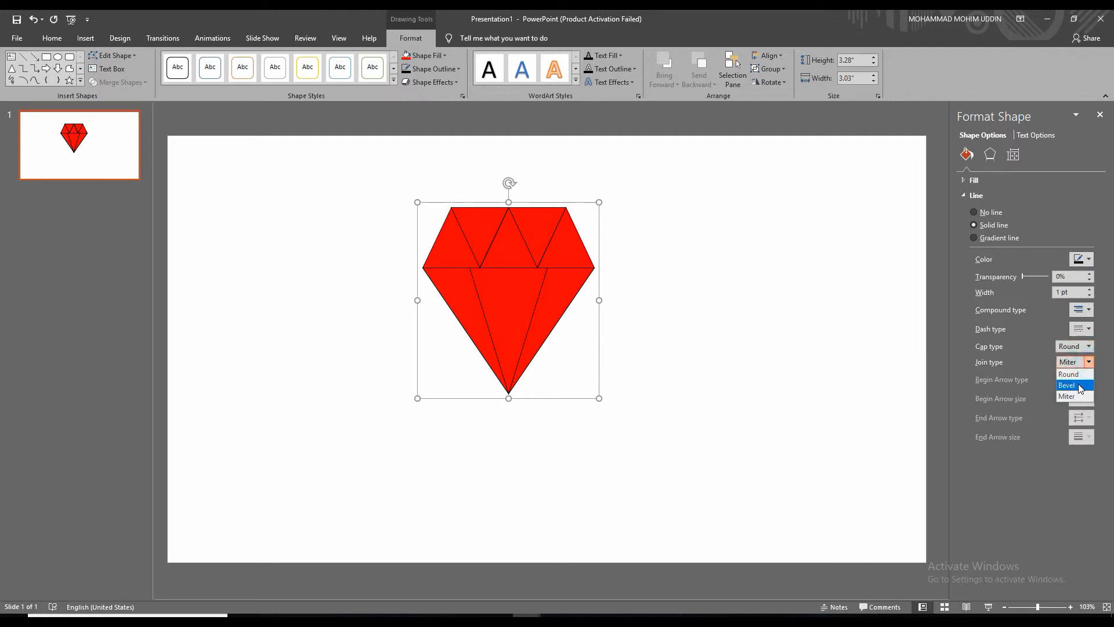
click(1078, 374)
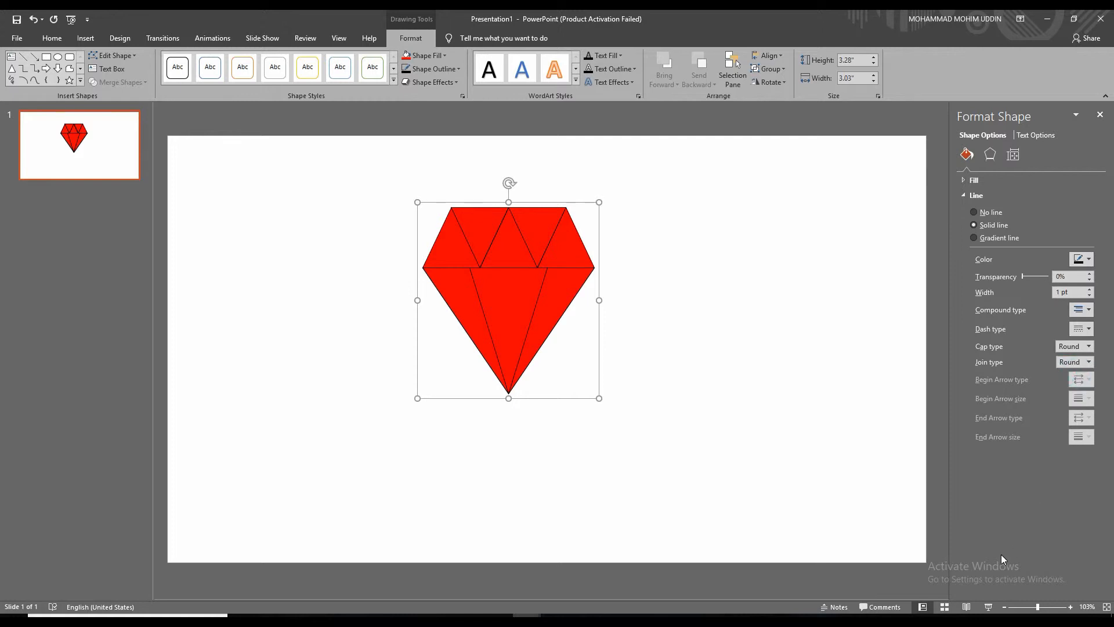
Set the grouped diamond's outline weight to 4½ pt and close the shape formatting options.
drag(345, 167, 754, 502)
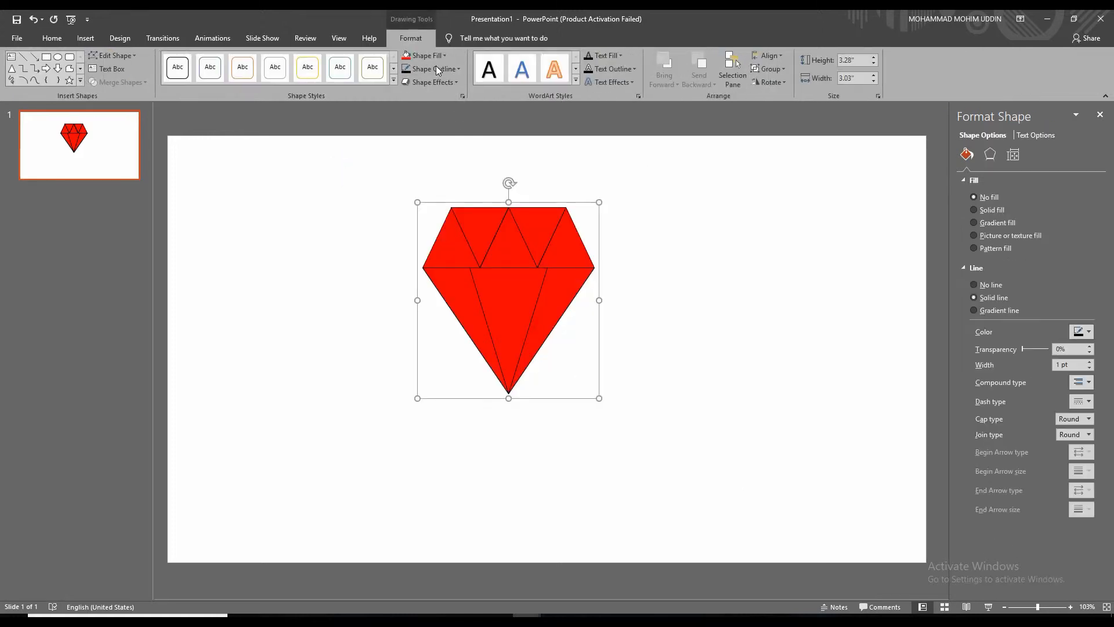
click(447, 66)
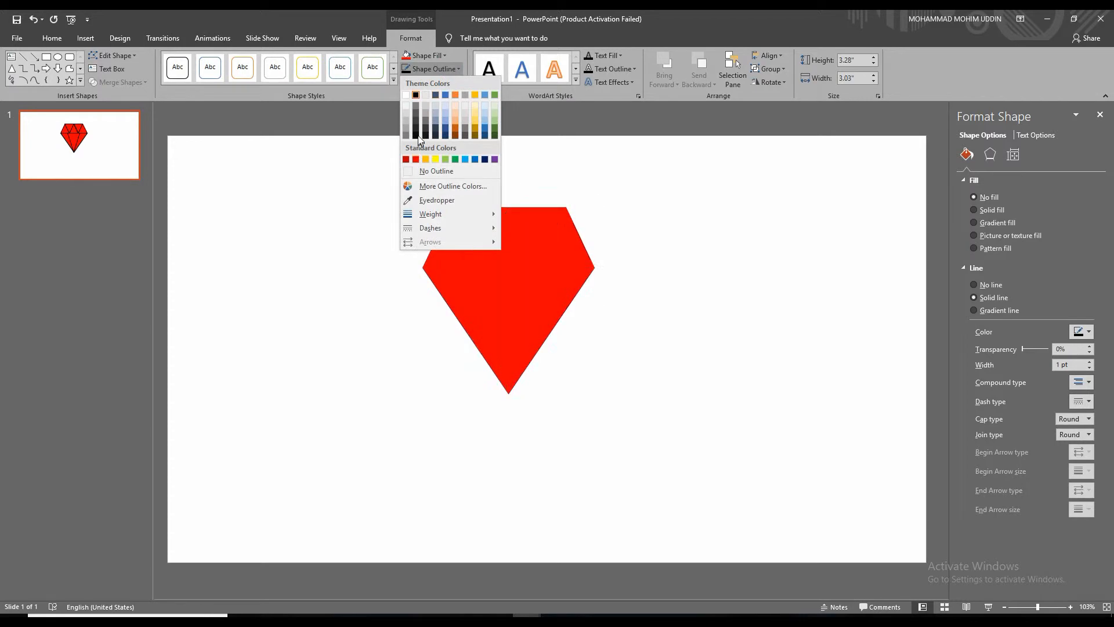
mouse_move(454, 215)
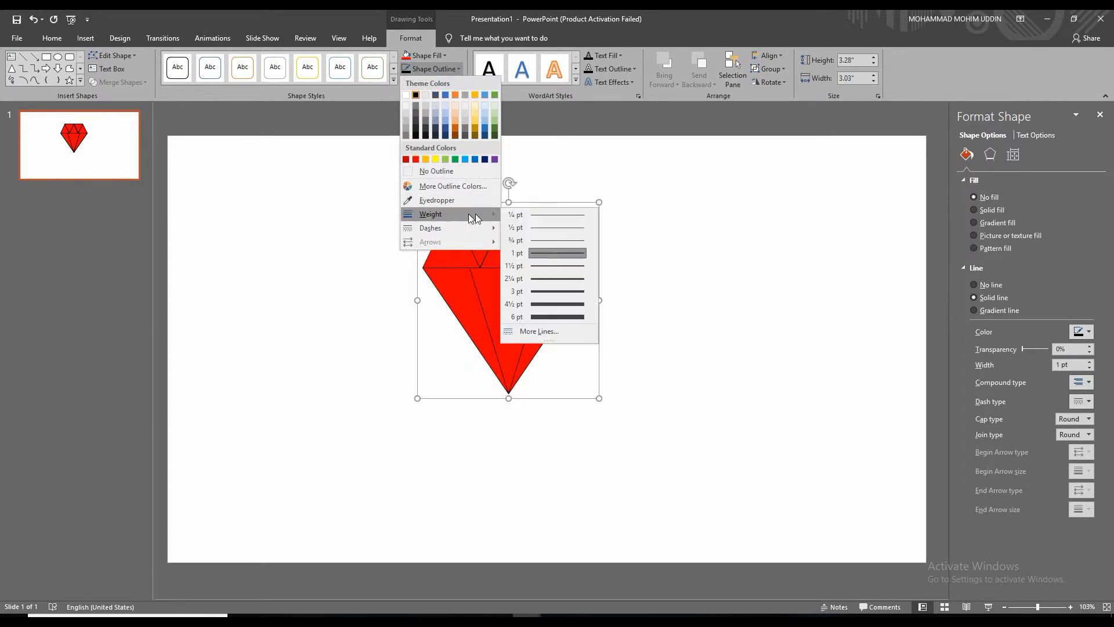
click(557, 304)
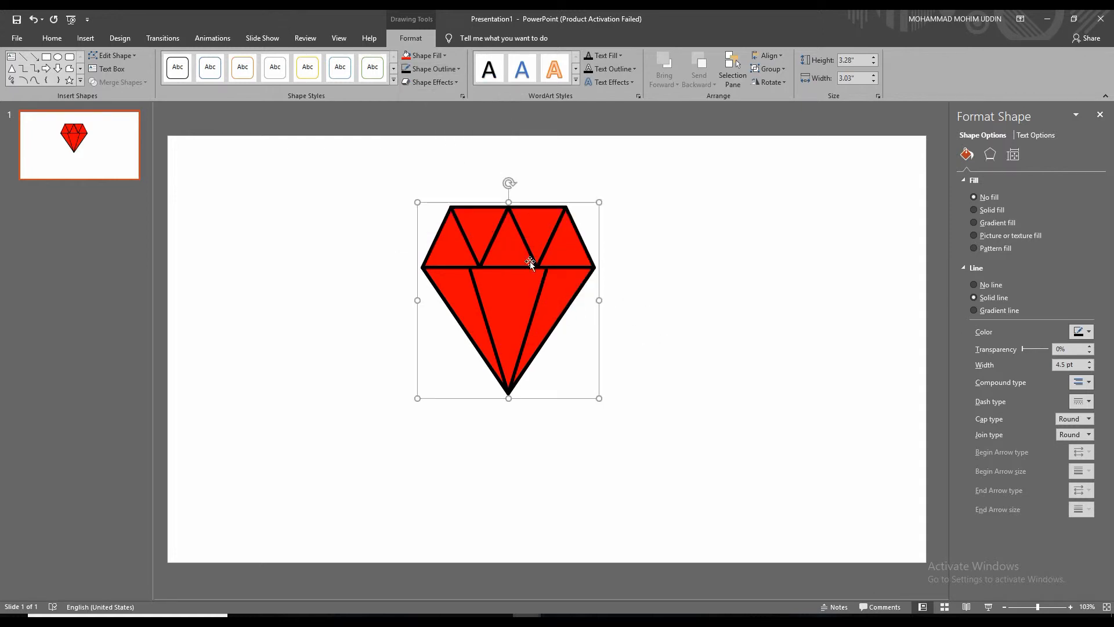
click(1099, 114)
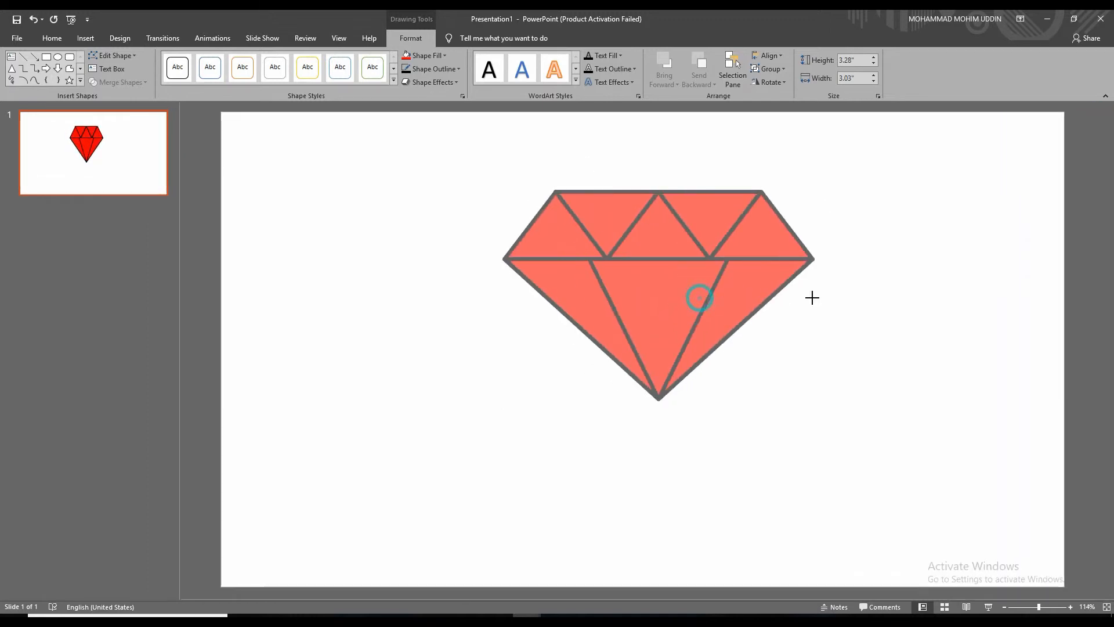
Resize the grouped diamond to about 3.92" high and 4.51" wide.
drag(763, 401, 801, 444)
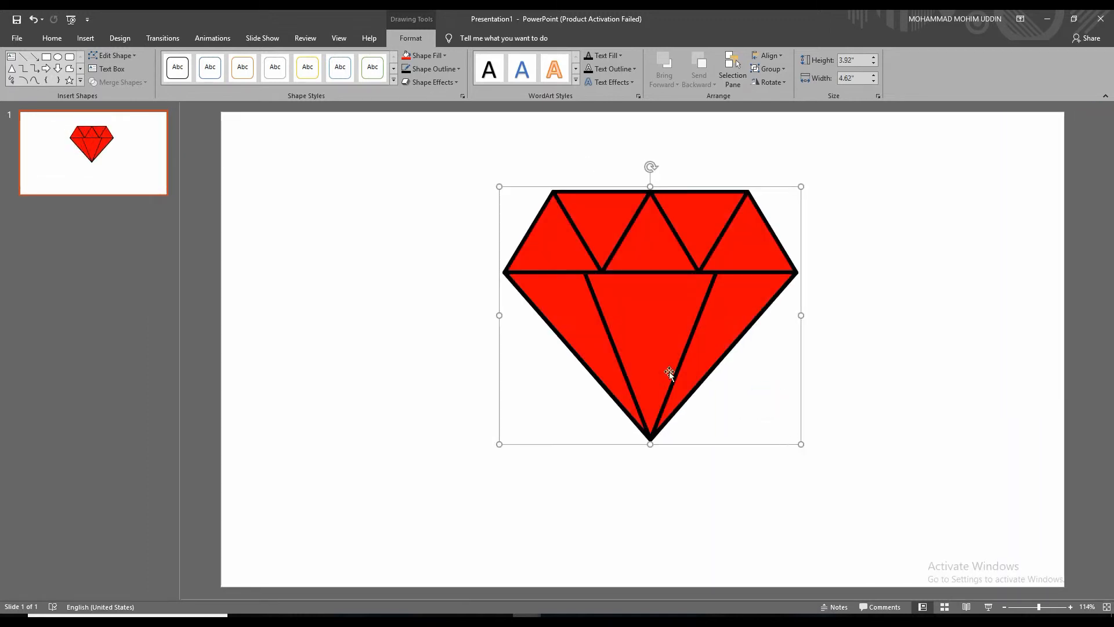
drag(499, 315, 506, 314)
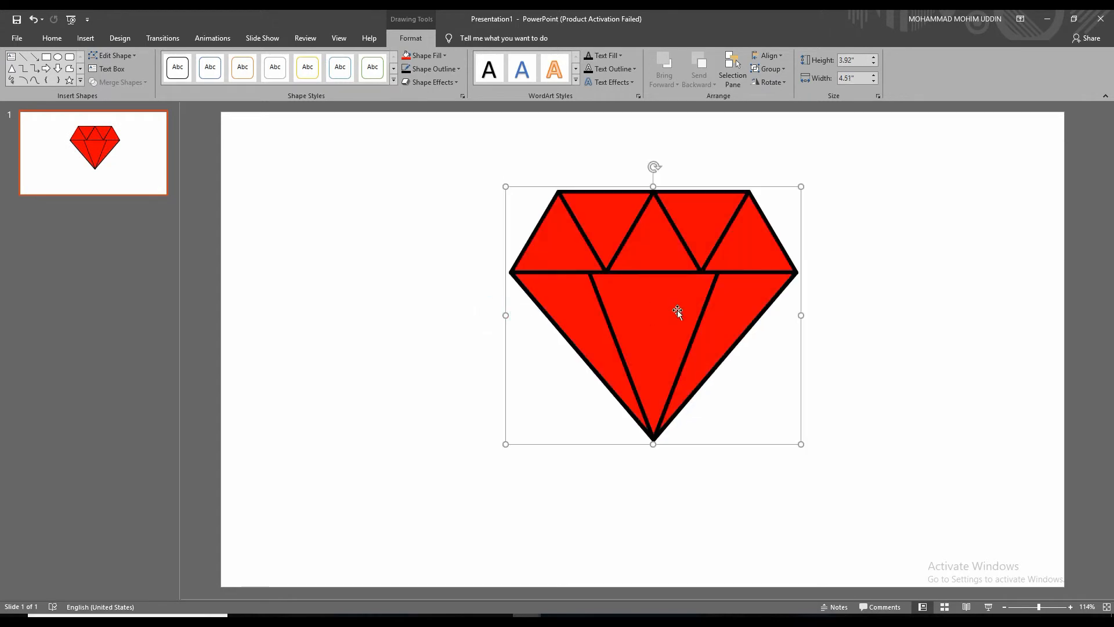
Shift the grouped diamond slightly and enlarge it to about 4.11" high and 4.77" wide.
drag(677, 310, 661, 308)
drag(785, 443, 801, 455)
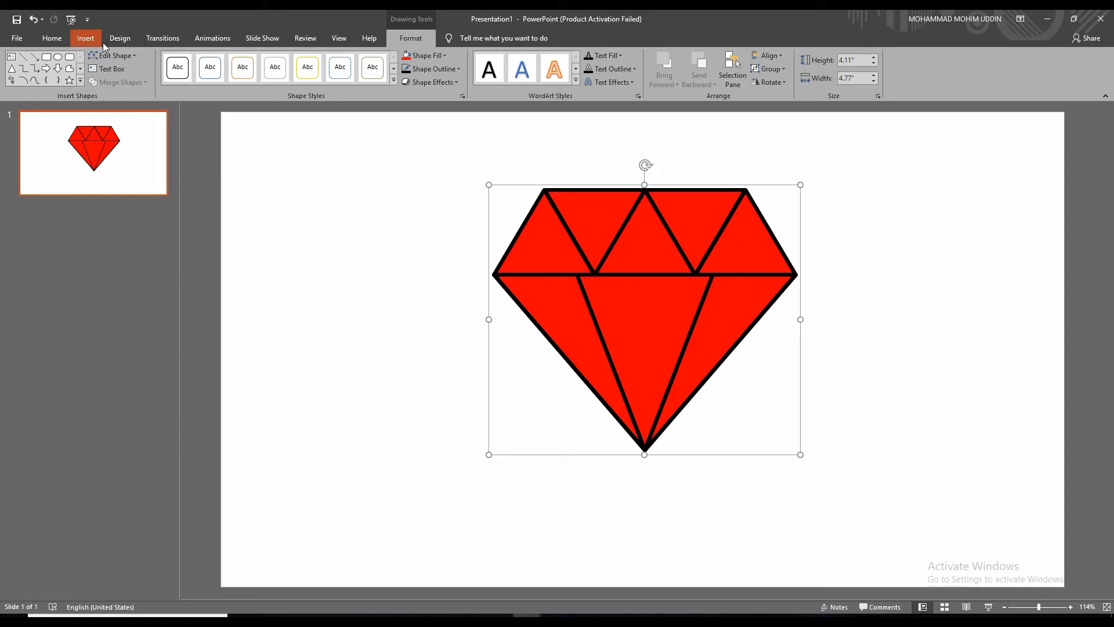
Add black WordArt reading "DIAMOND" and place it just below the diamond's lower tip.
click(85, 38)
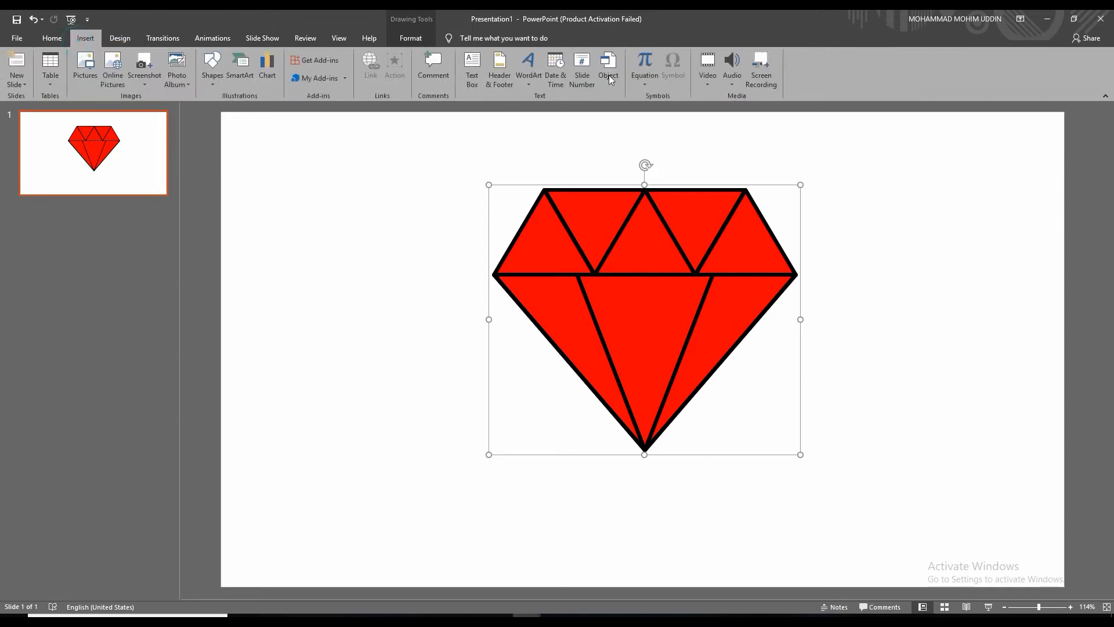
click(528, 64)
click(529, 104)
drag(655, 318, 636, 451)
key(ctrl+a)
key(BackSpace)
text(DIAMOND)
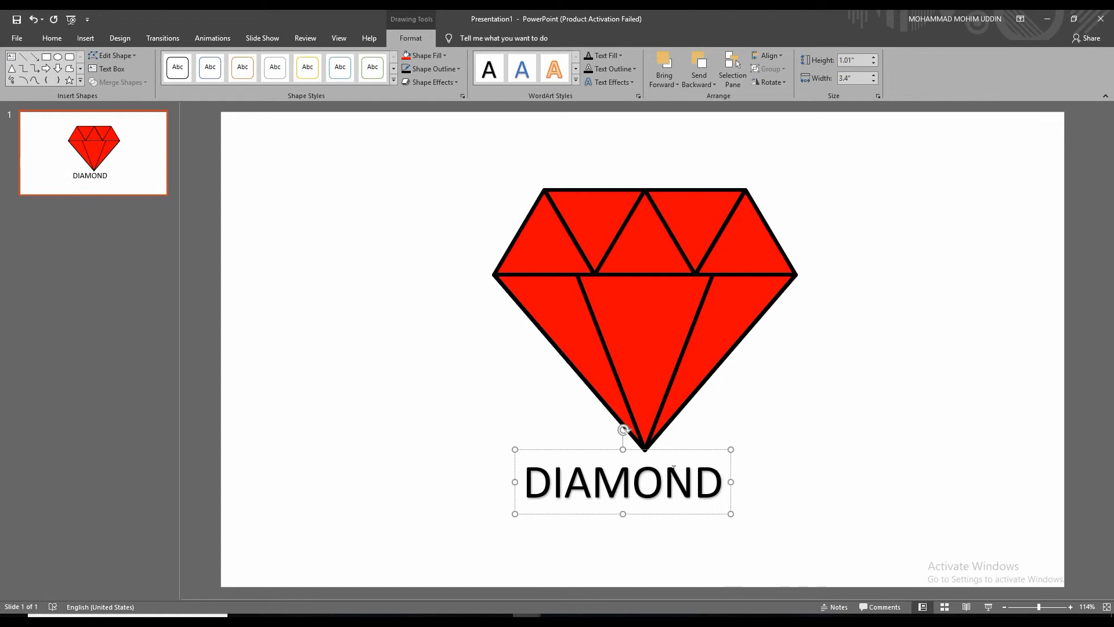
drag(669, 452, 684, 452)
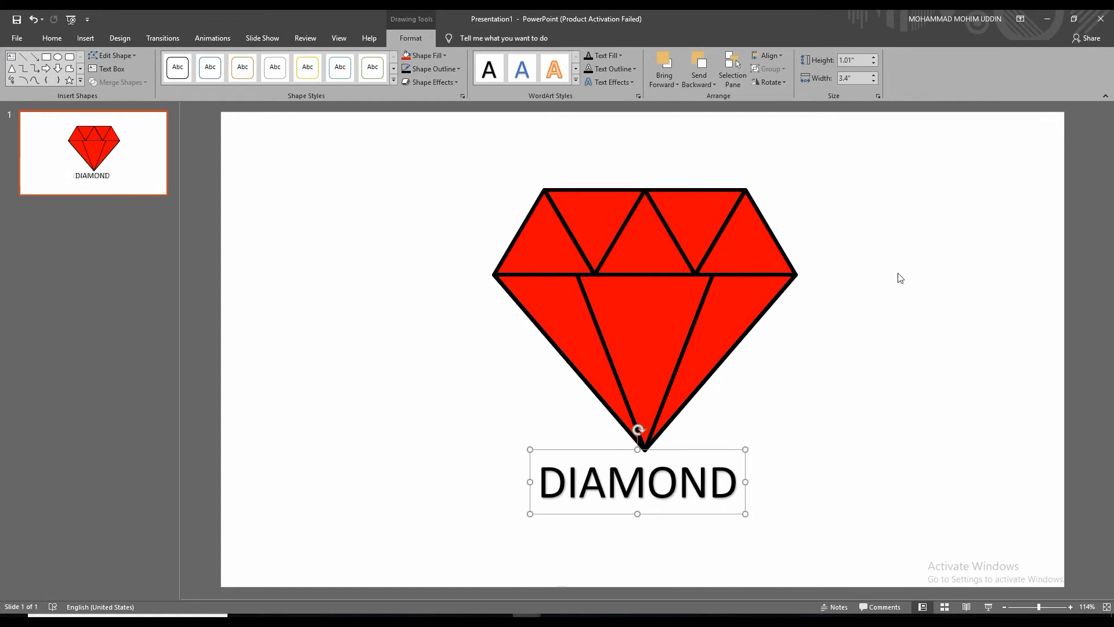
Open the slide background formatting and move the DIAMOND text slightly lower, centred beneath the diamond.
right_click(863, 271)
click(904, 364)
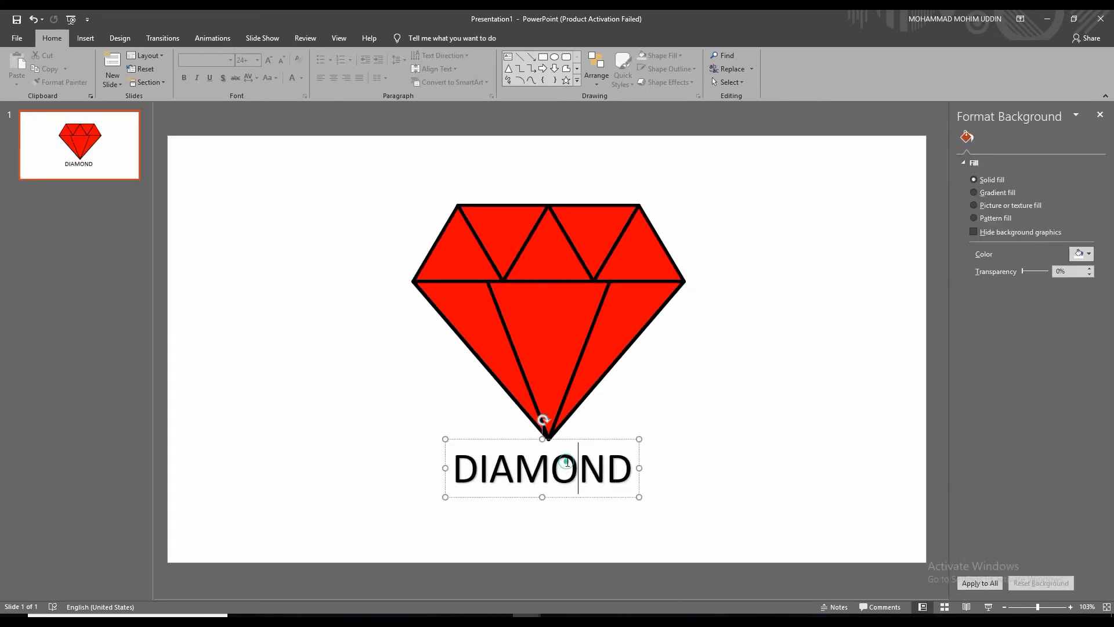
click(568, 463)
drag(579, 444, 587, 447)
click(737, 364)
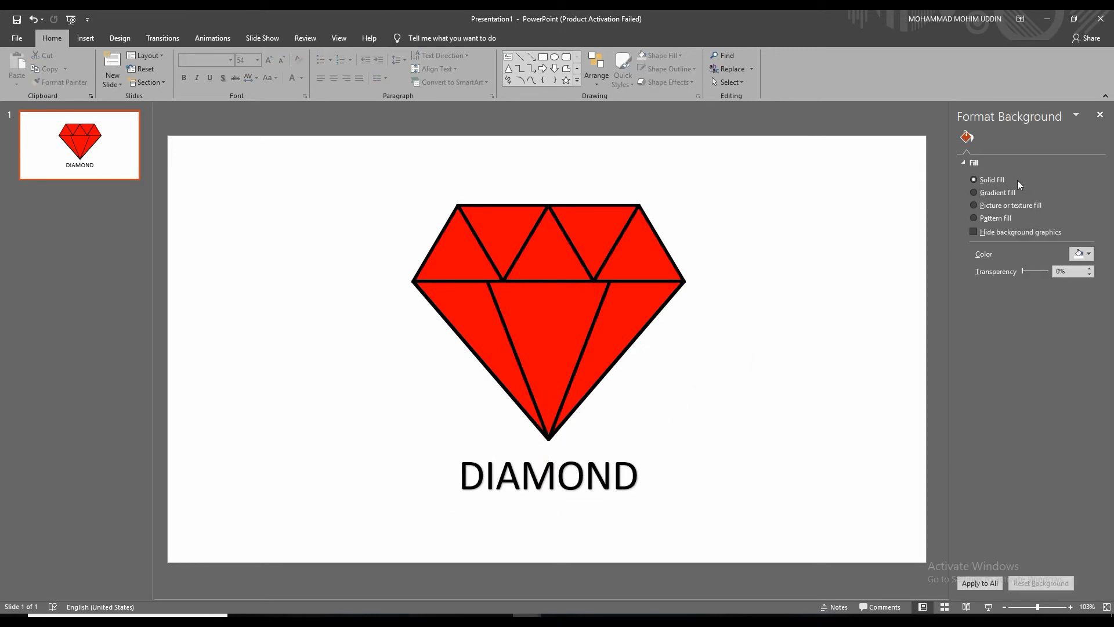
Fill the slide background with the standard Dark Red colour and close the background formatting options.
click(1091, 254)
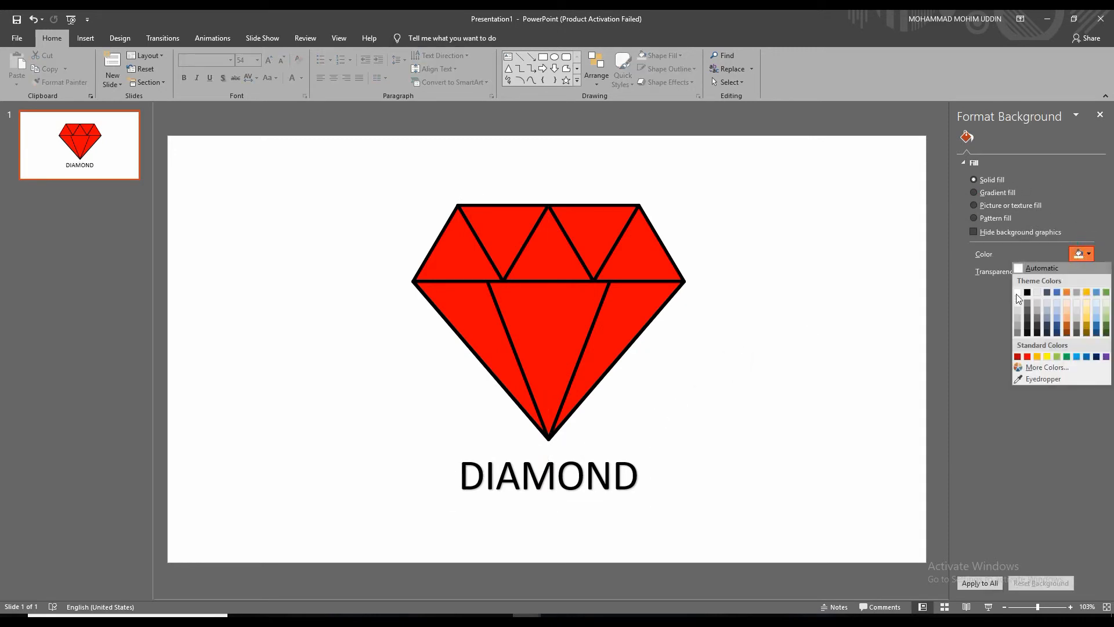
click(1018, 357)
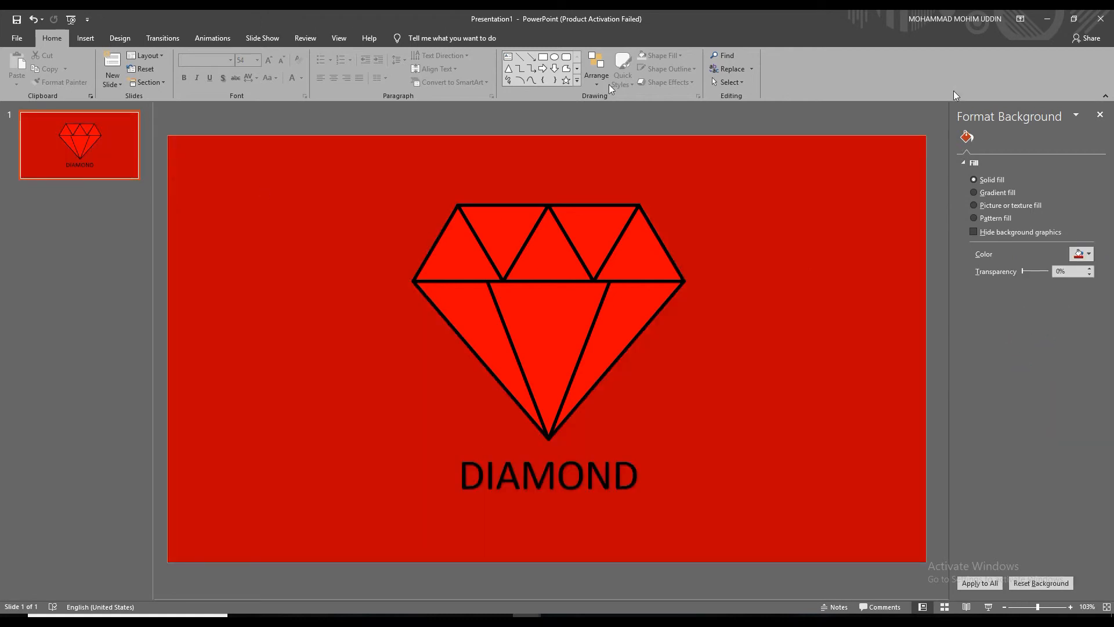
click(1100, 114)
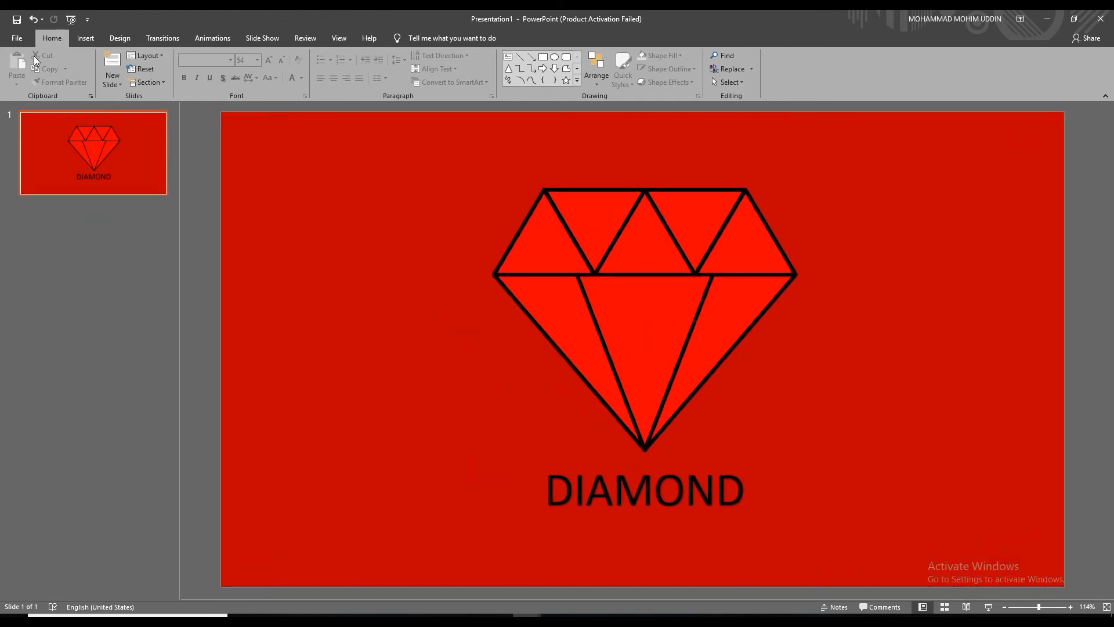
Save only the current slide as a JPEG image named DIAMOND in the Pictures folder.
click(17, 37)
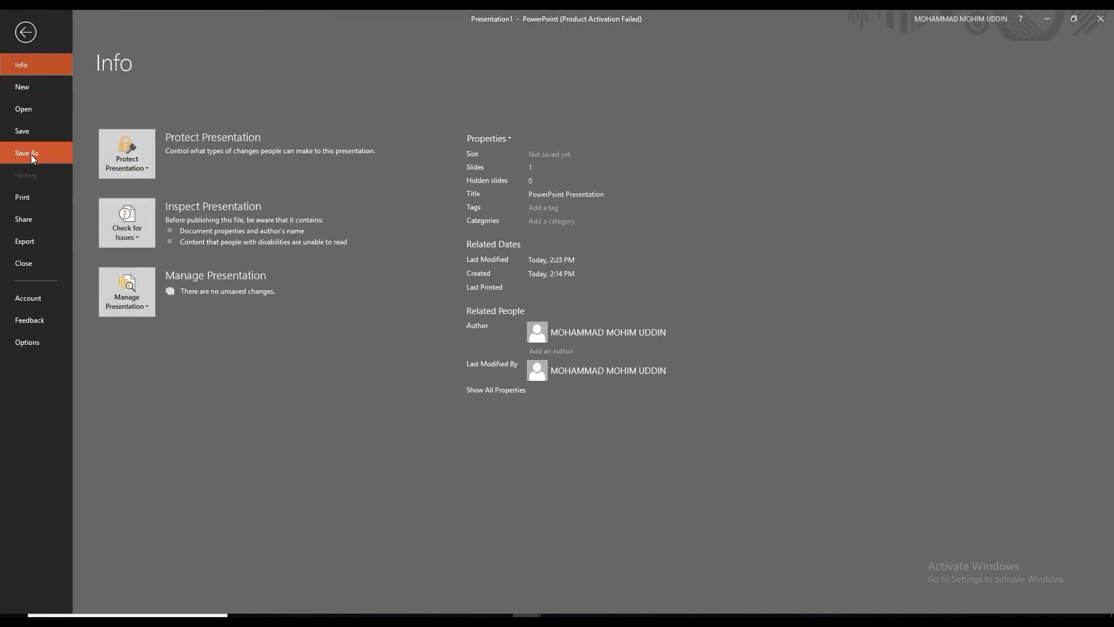
click(31, 155)
click(146, 234)
click(444, 258)
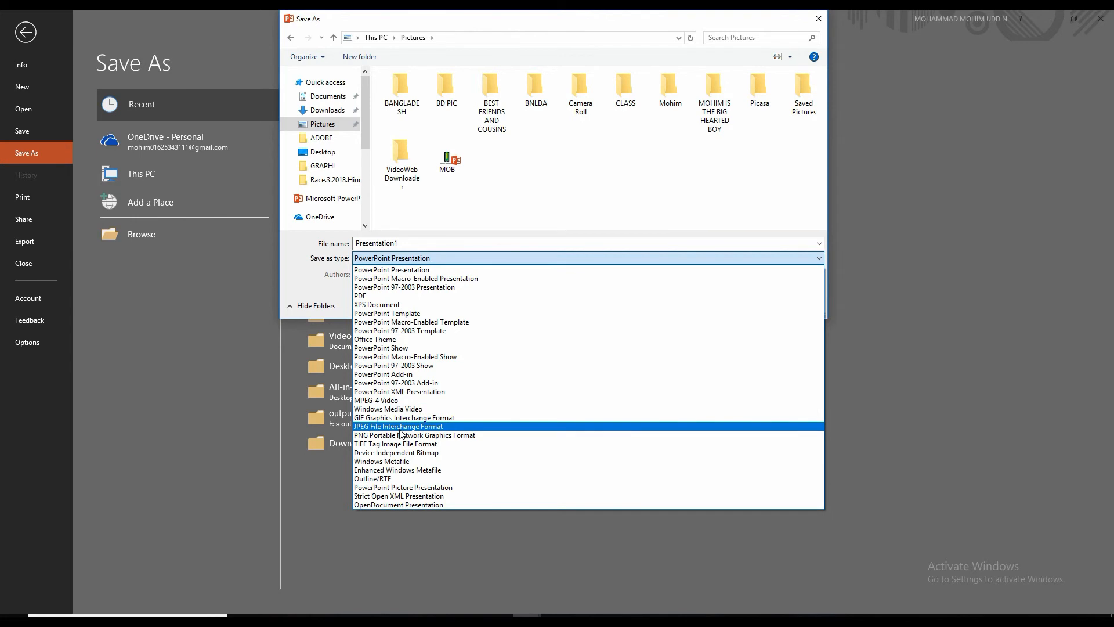
click(401, 427)
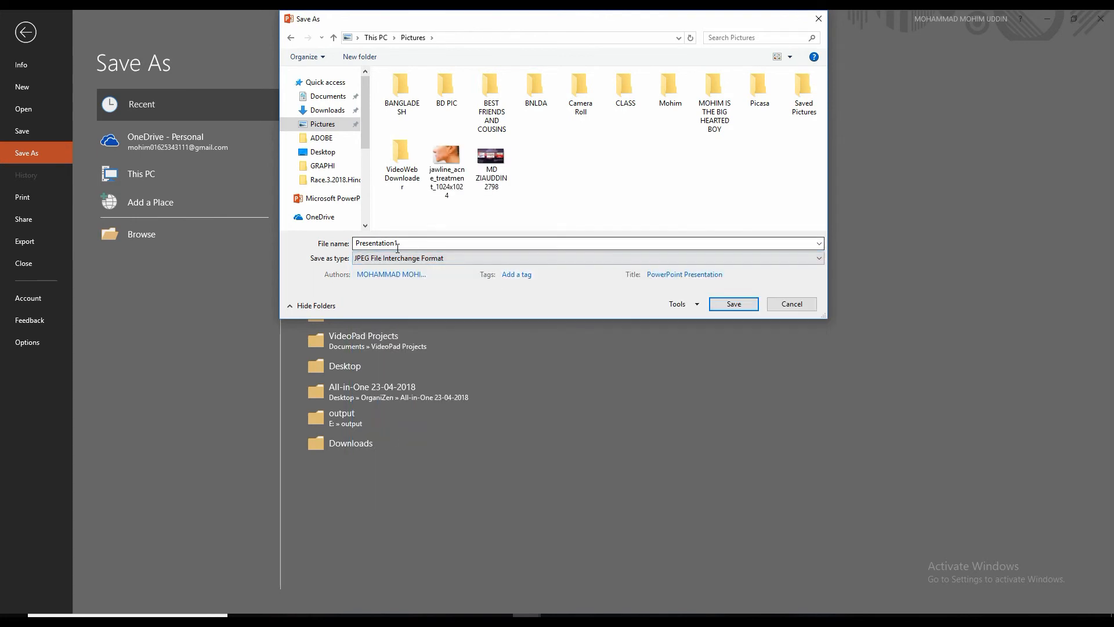
double_click(419, 245)
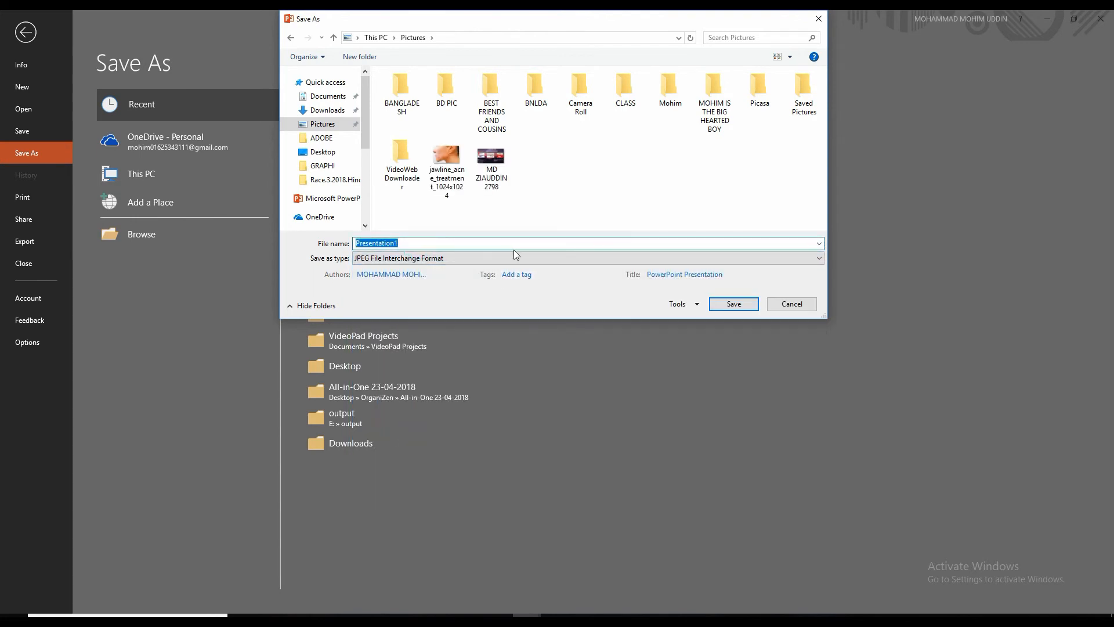
key(BackSpace)
click(730, 304)
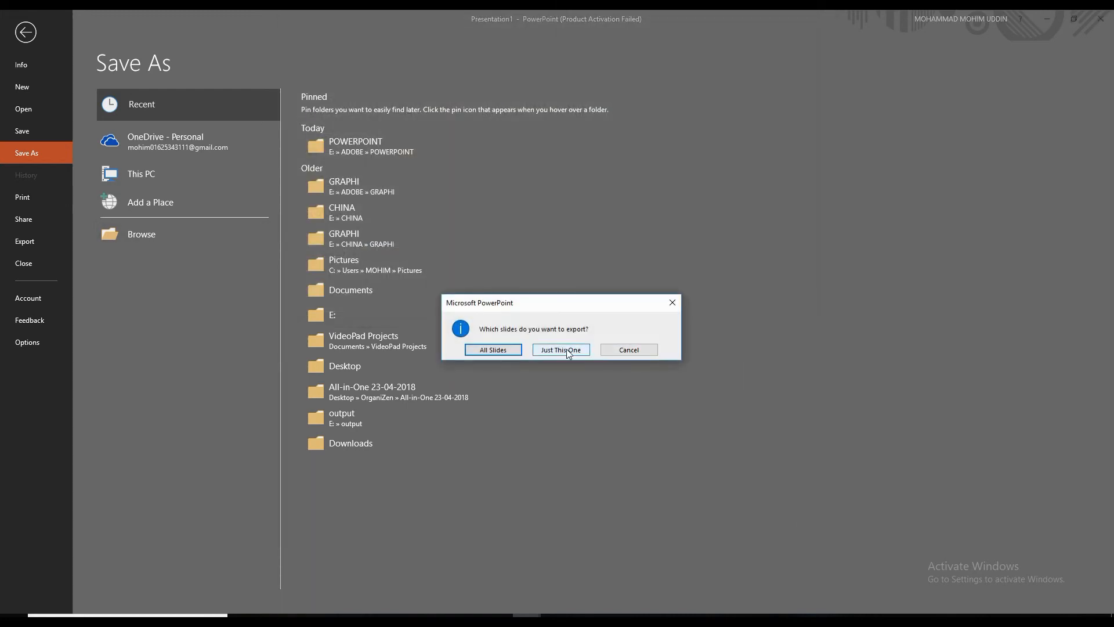
click(560, 349)
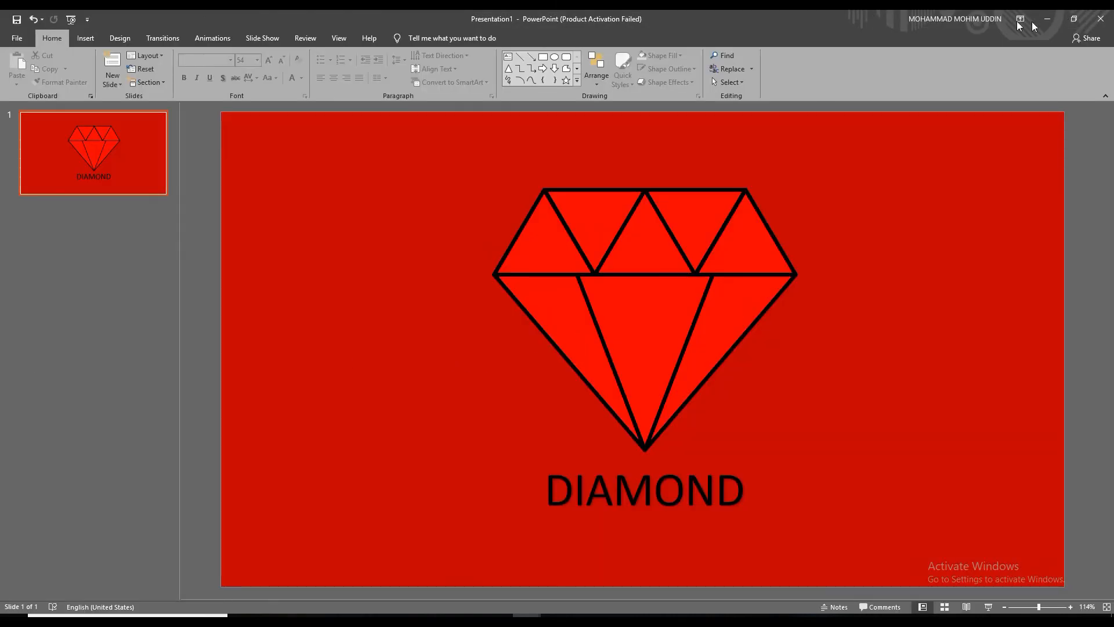
Minimize the presentation and open the exported DIAMOND image from the Pictures folder in File Explorer.
click(1047, 19)
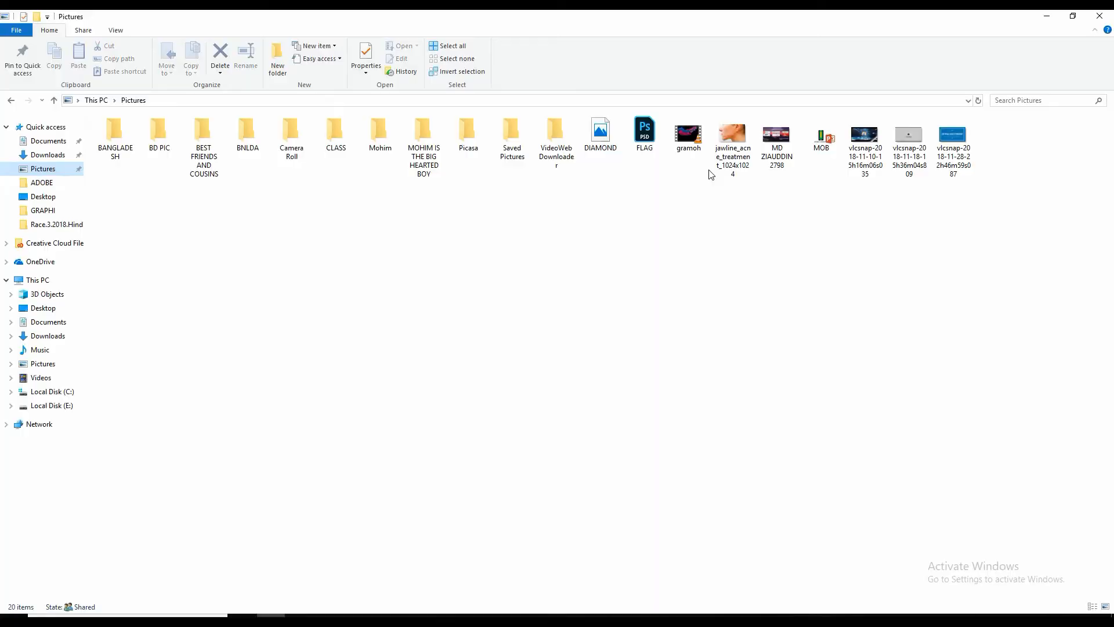
double_click(600, 136)
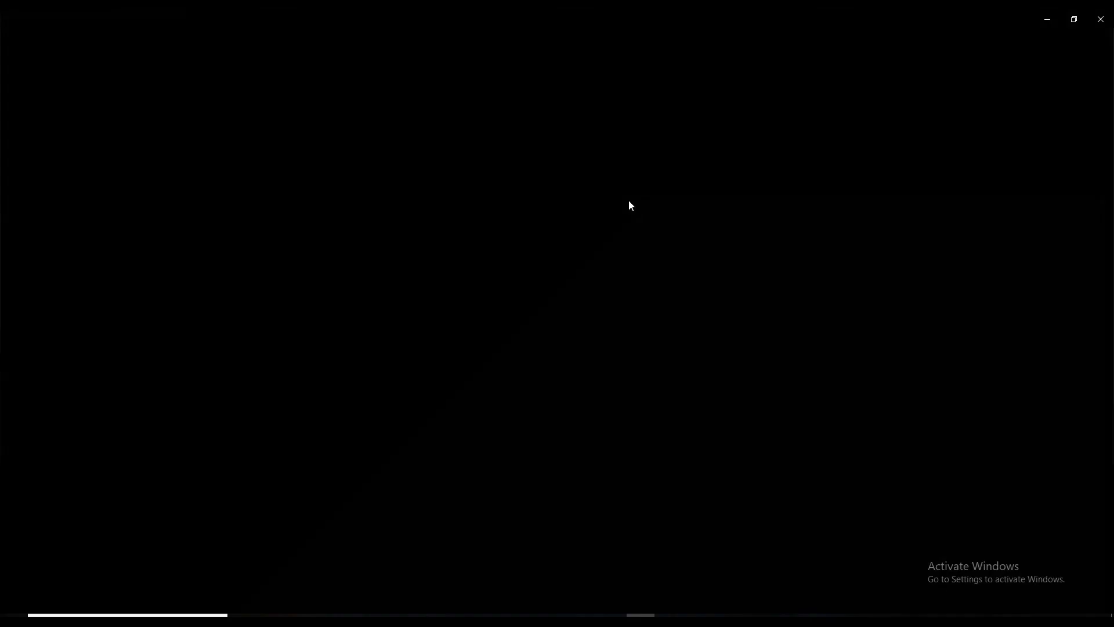